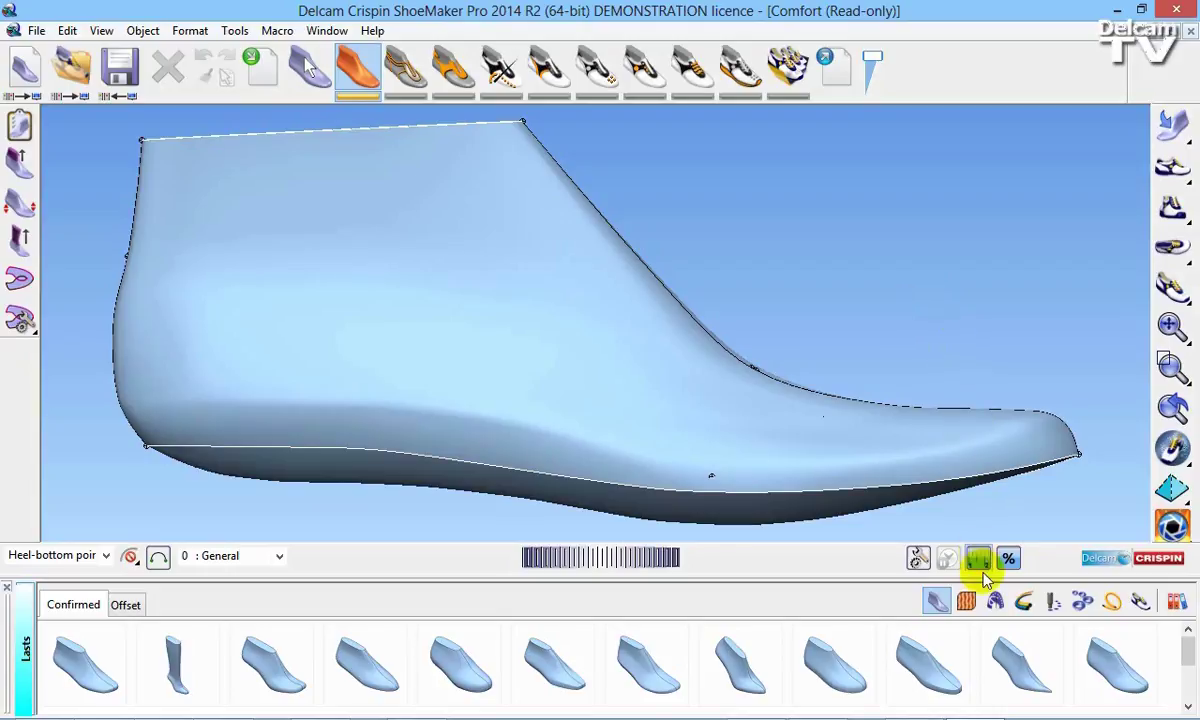
Show the Samples material library at its Leather3 swatches and clear the canvas selection
left_click(972, 603)
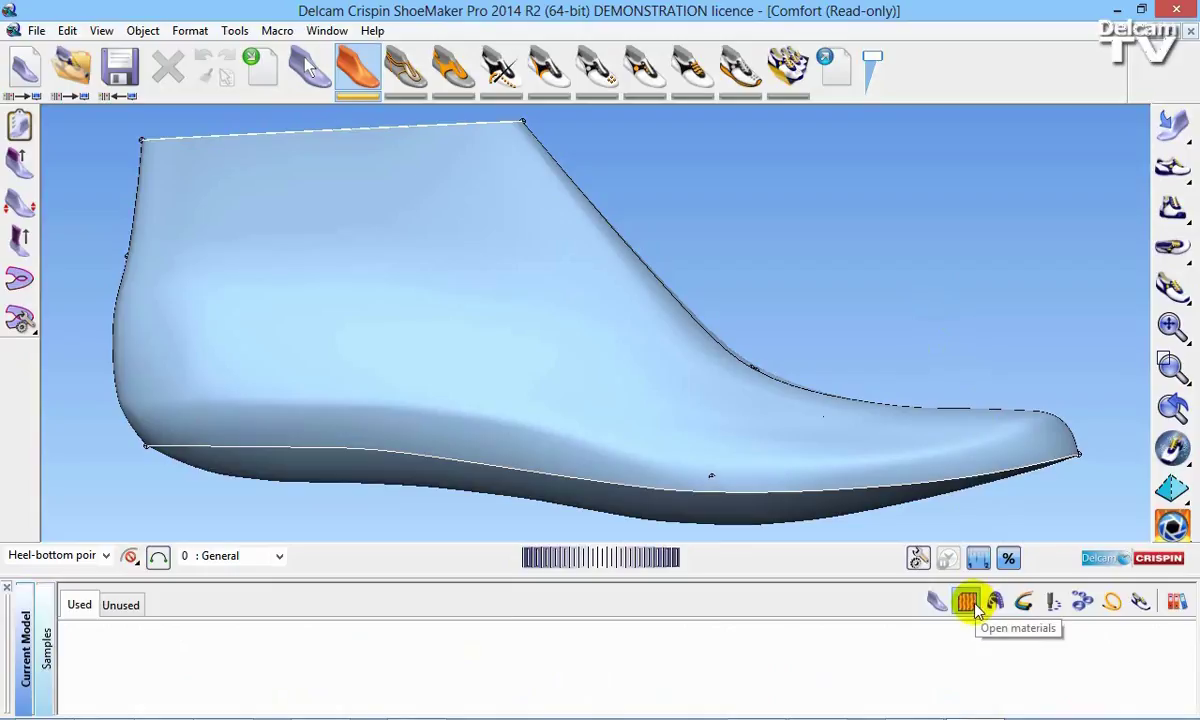
left_click(48, 660)
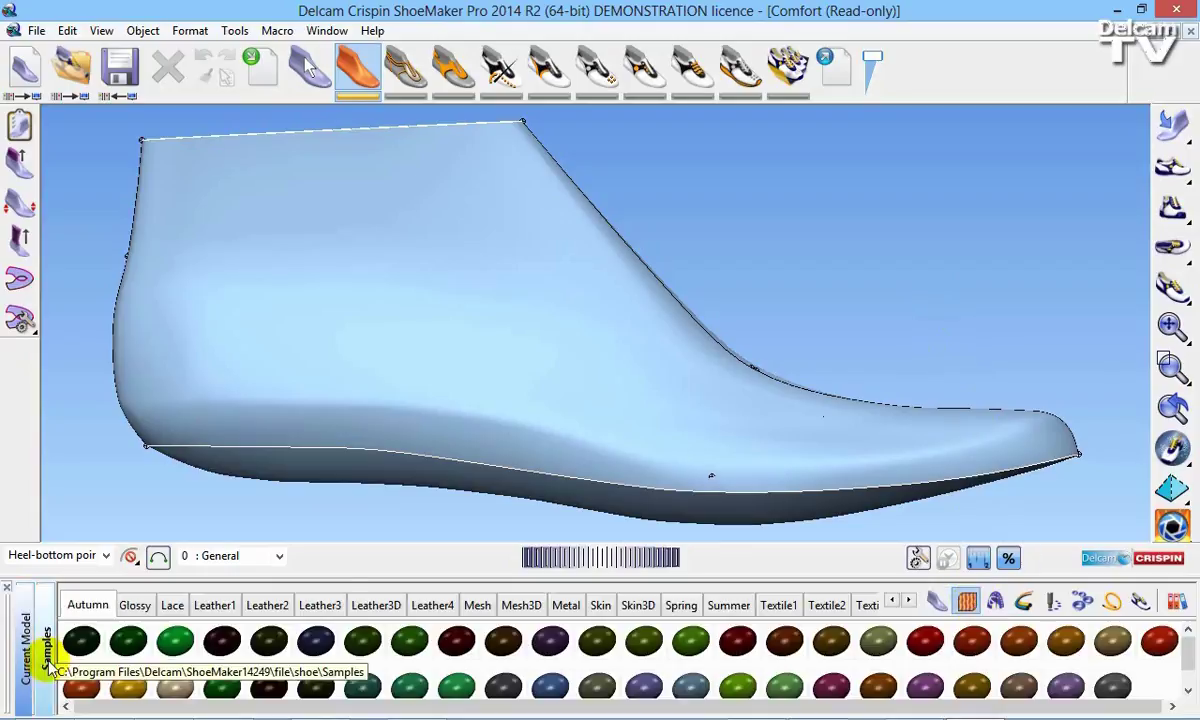
left_click(336, 606)
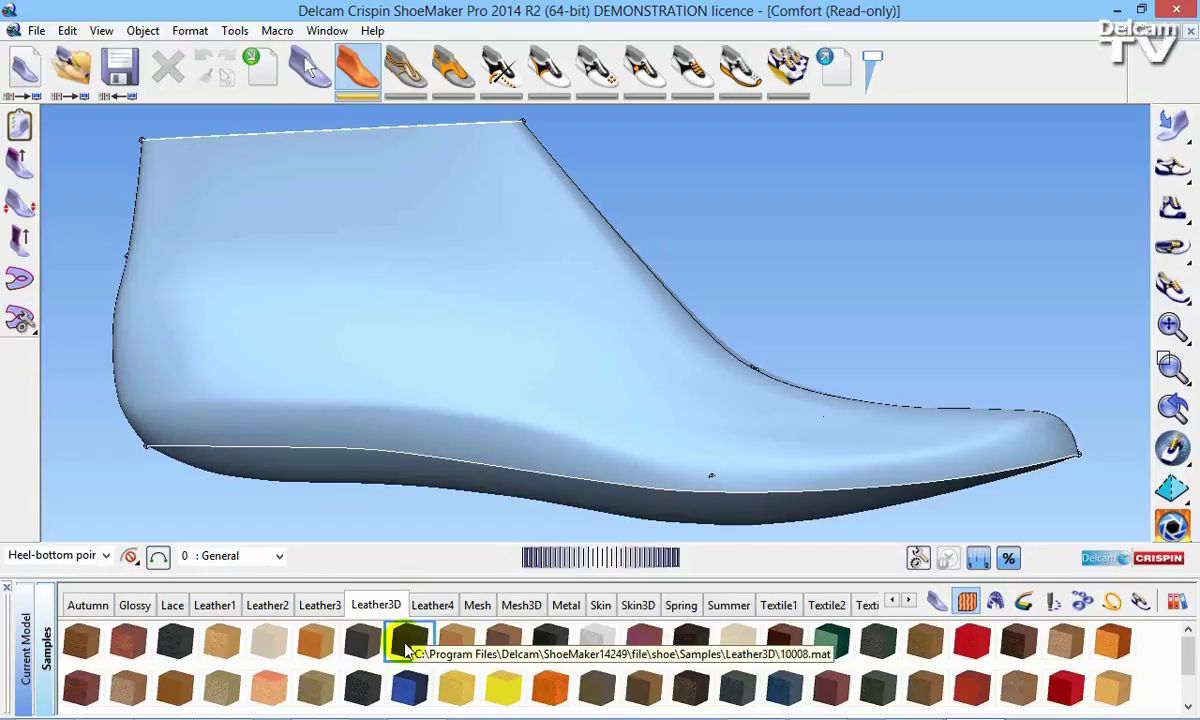
left_click(940, 271)
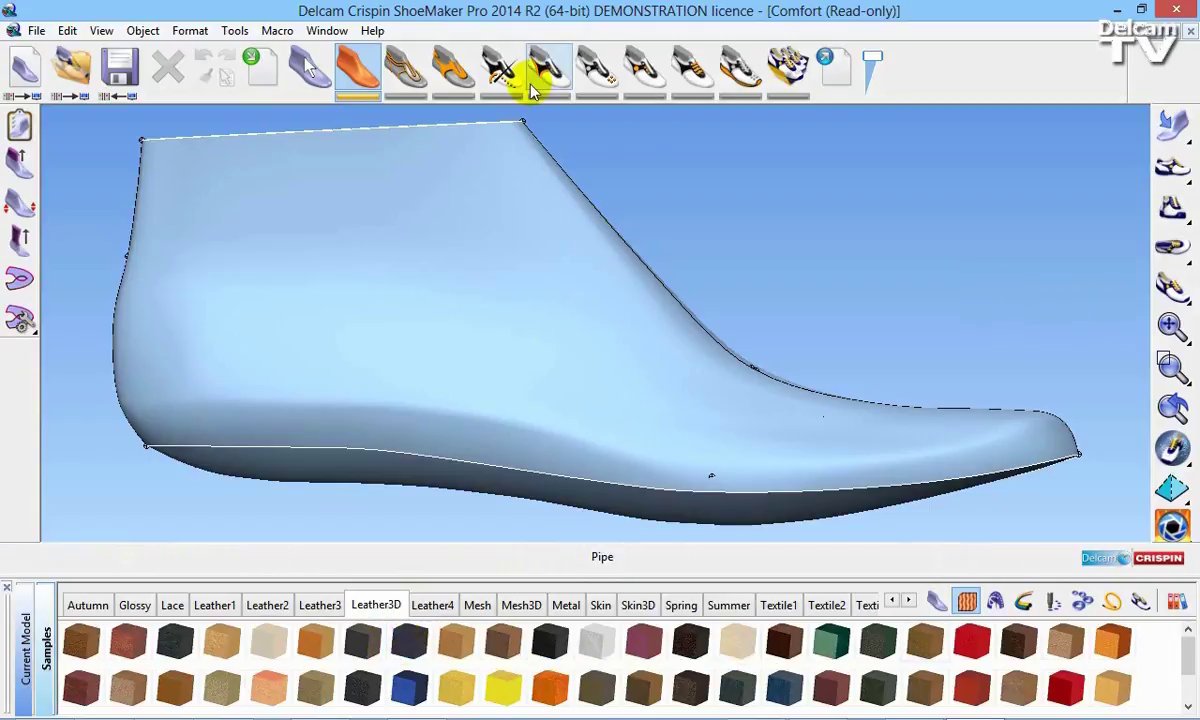
Create and accept a flat square plane to the right of the Comfort last, then reshow the materials library
left_click(450, 68)
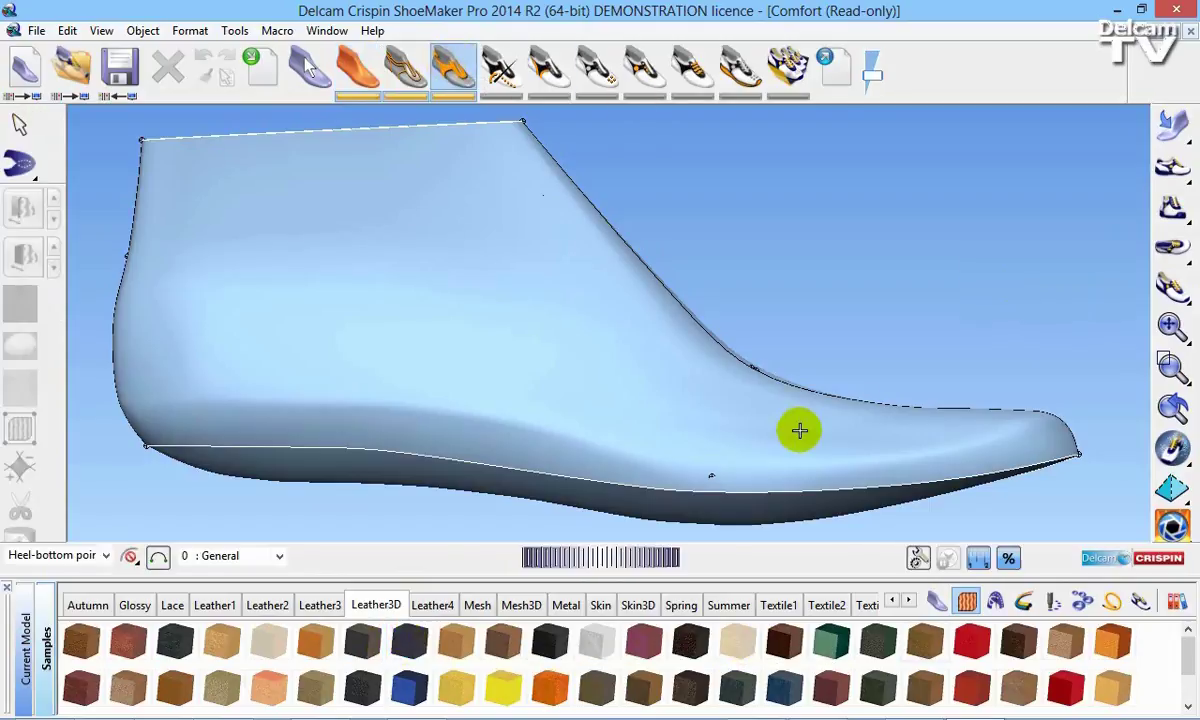
left_click(917, 558)
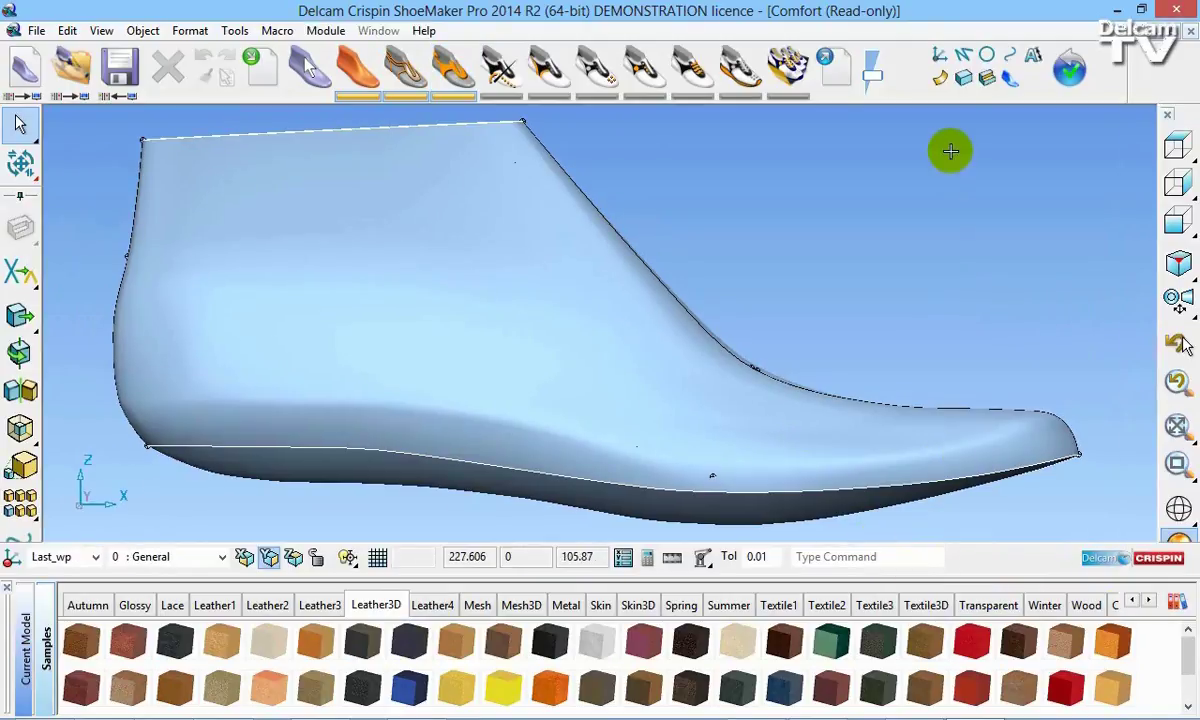
left_click(940, 78)
left_click(921, 257)
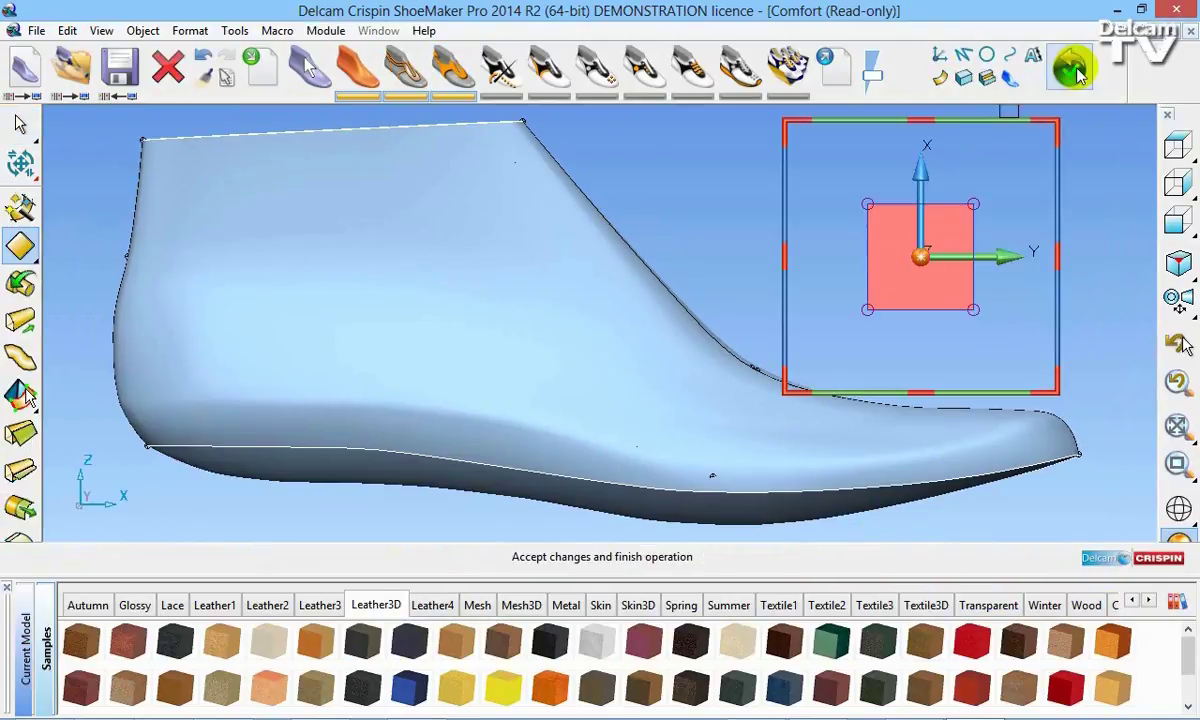
left_click(1072, 68)
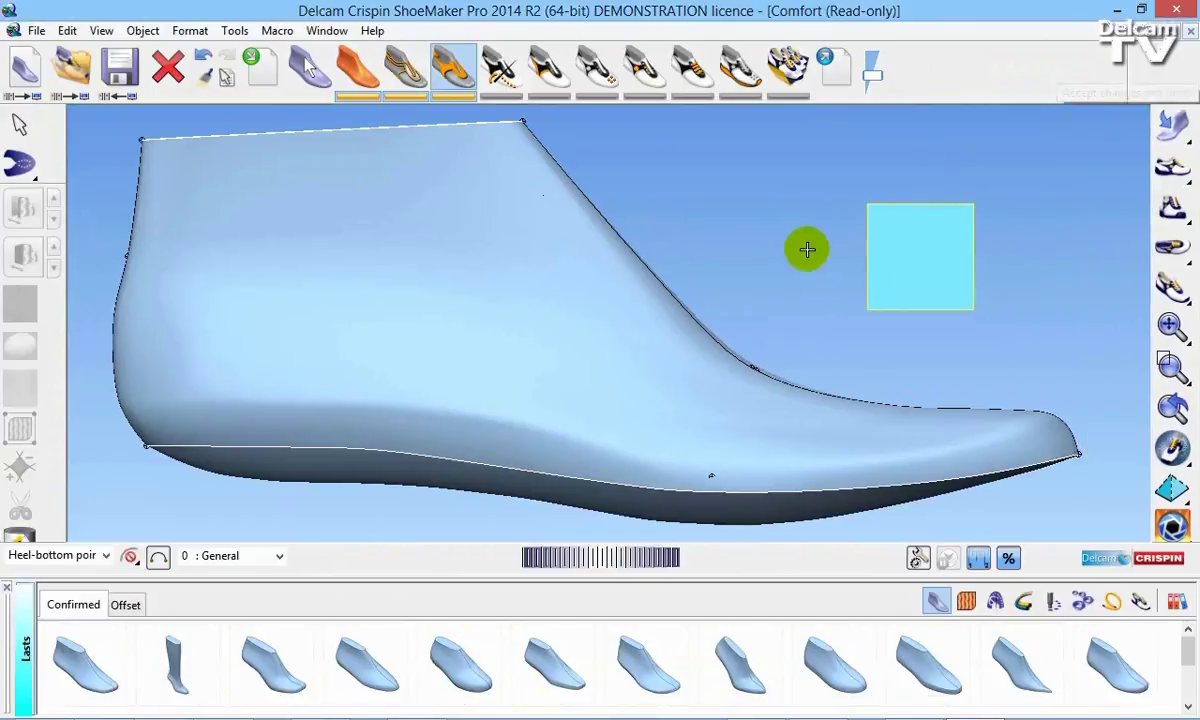
left_click(865, 273)
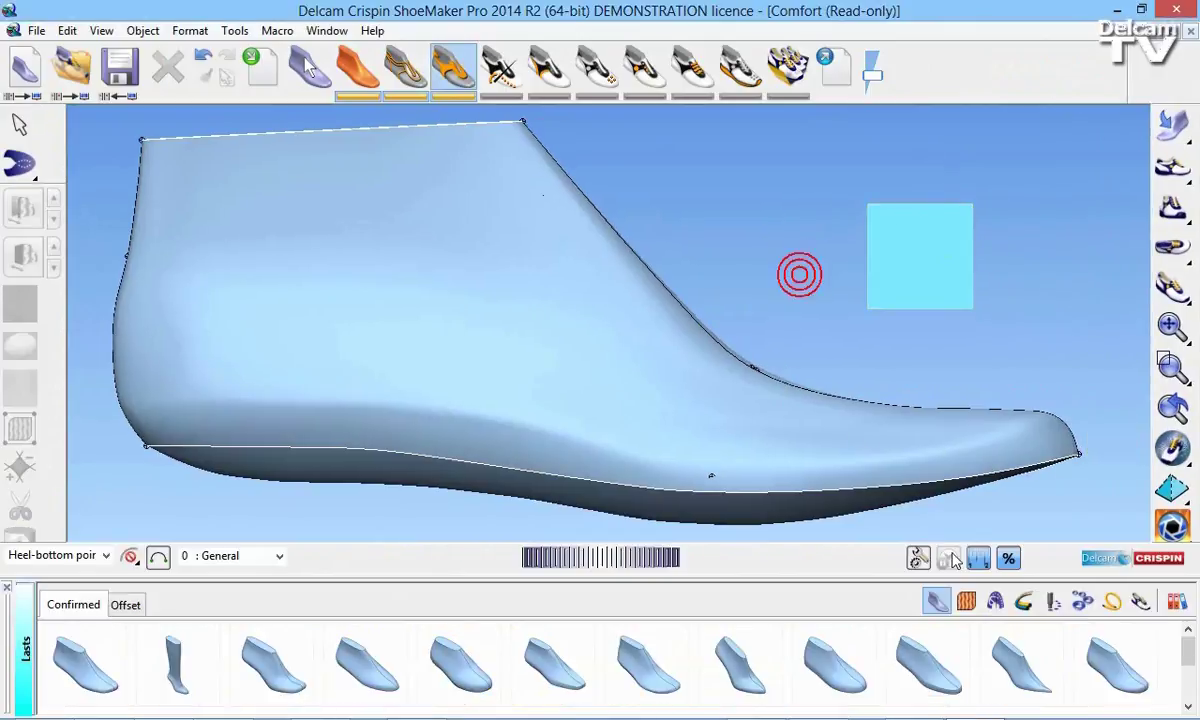
left_click(967, 603)
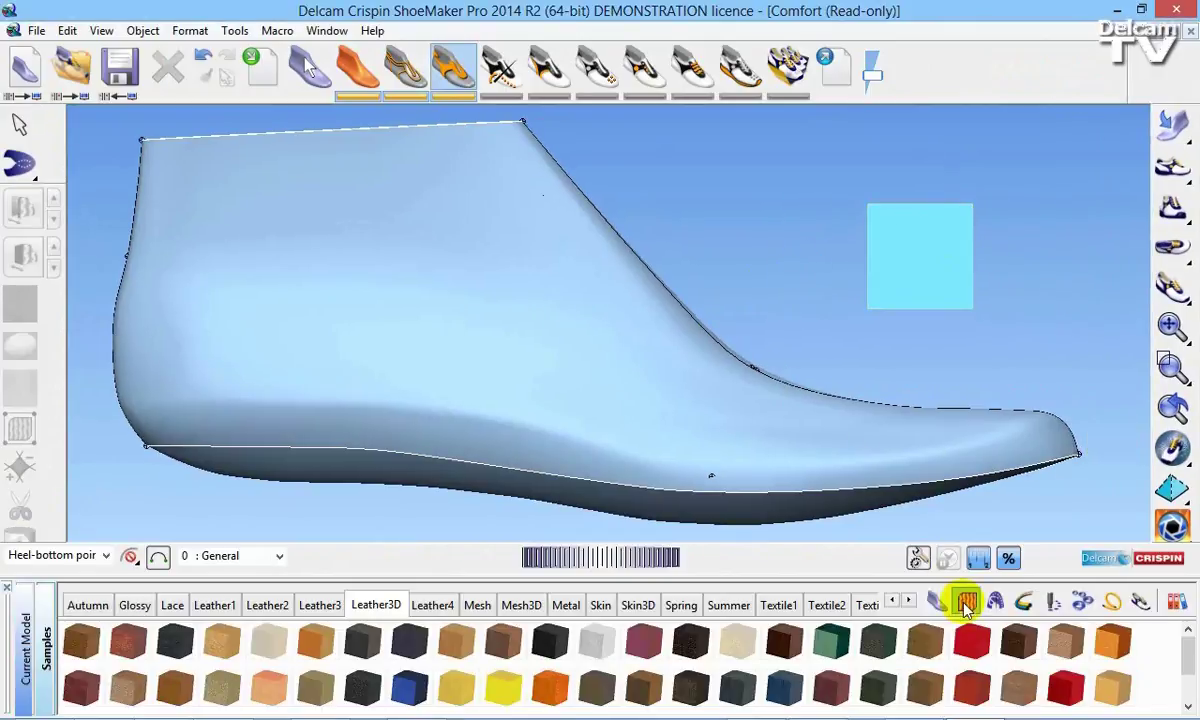
Add the Tex folder as a new material library
left_click(1174, 604)
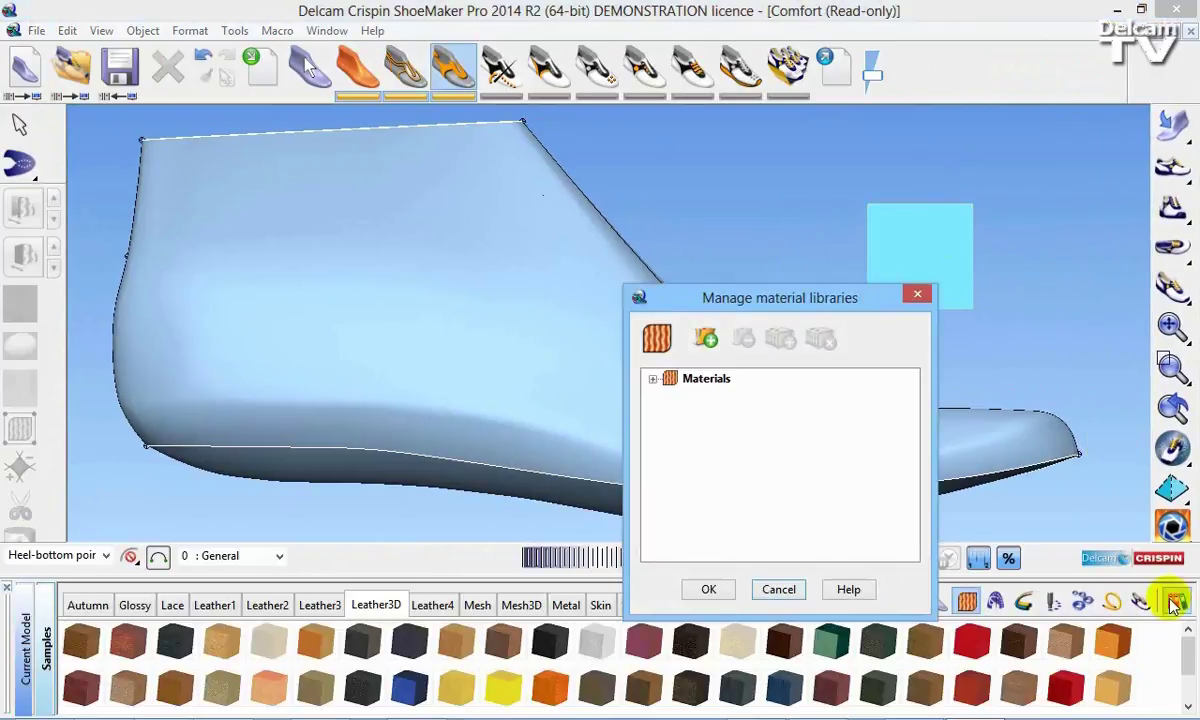
left_click(705, 338)
left_click(512, 458)
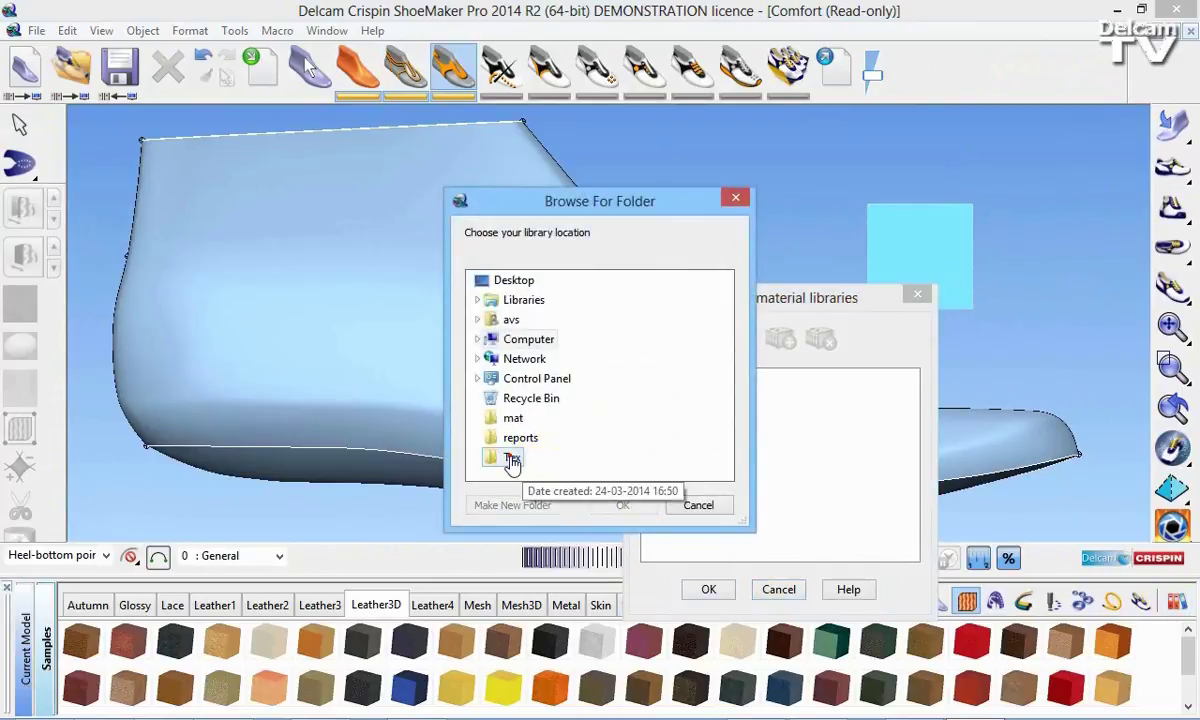
left_click(618, 506)
left_click(707, 589)
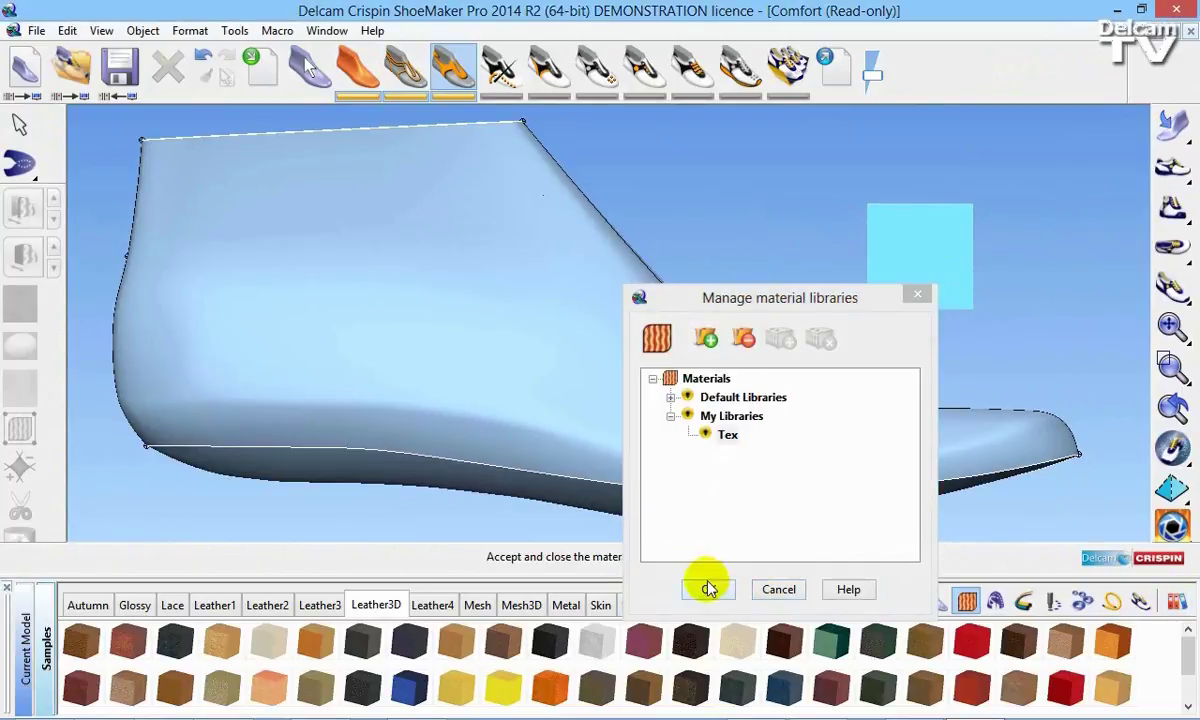
Cover the square plane with the orange Fur.jpg texture from the Tex library
left_click(956, 233)
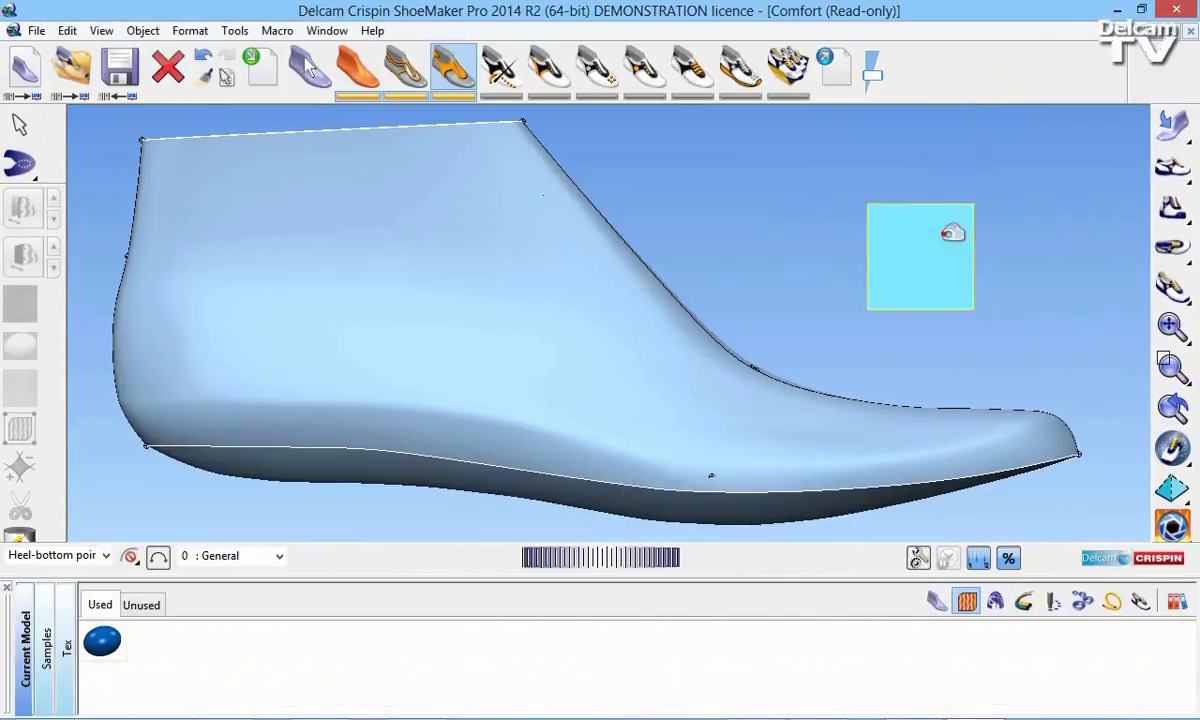
left_click(66, 676)
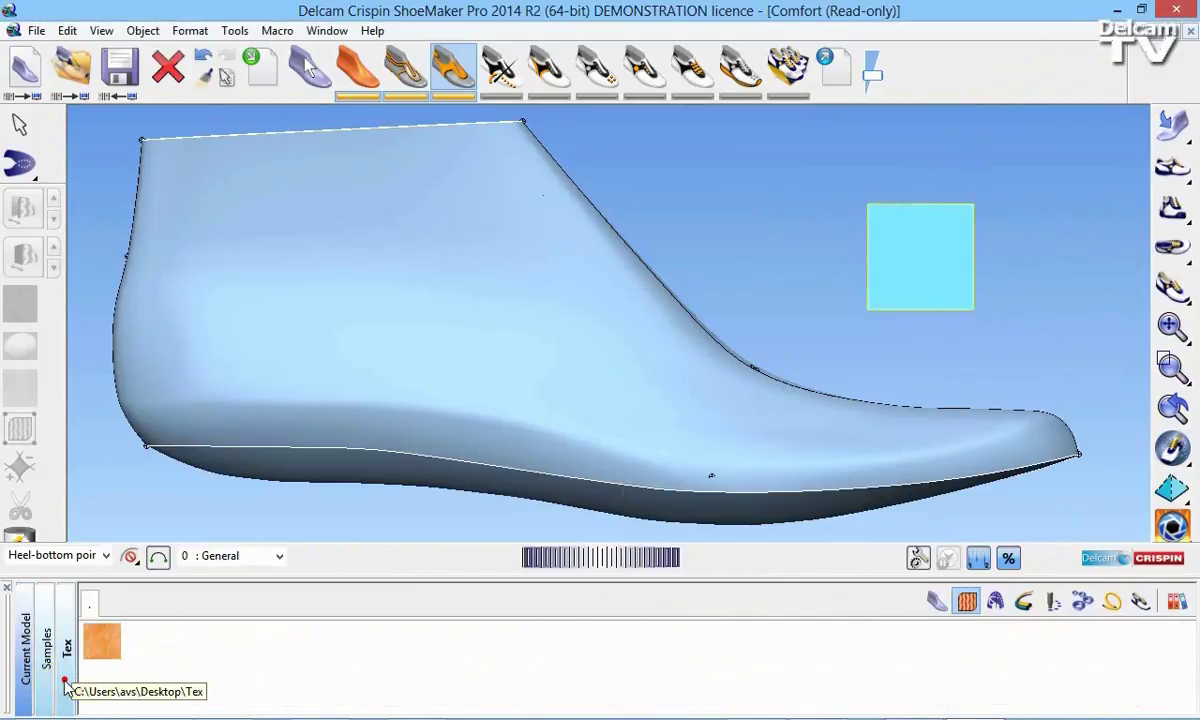
left_click(117, 640)
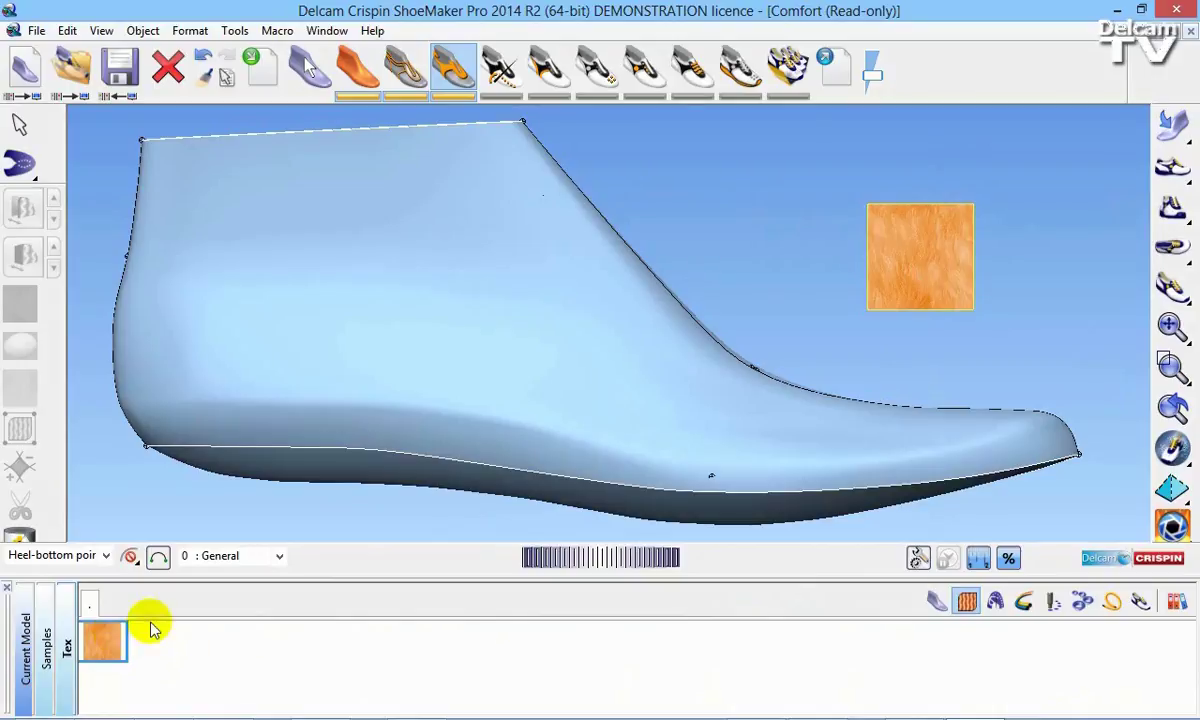
right_click(1166, 69)
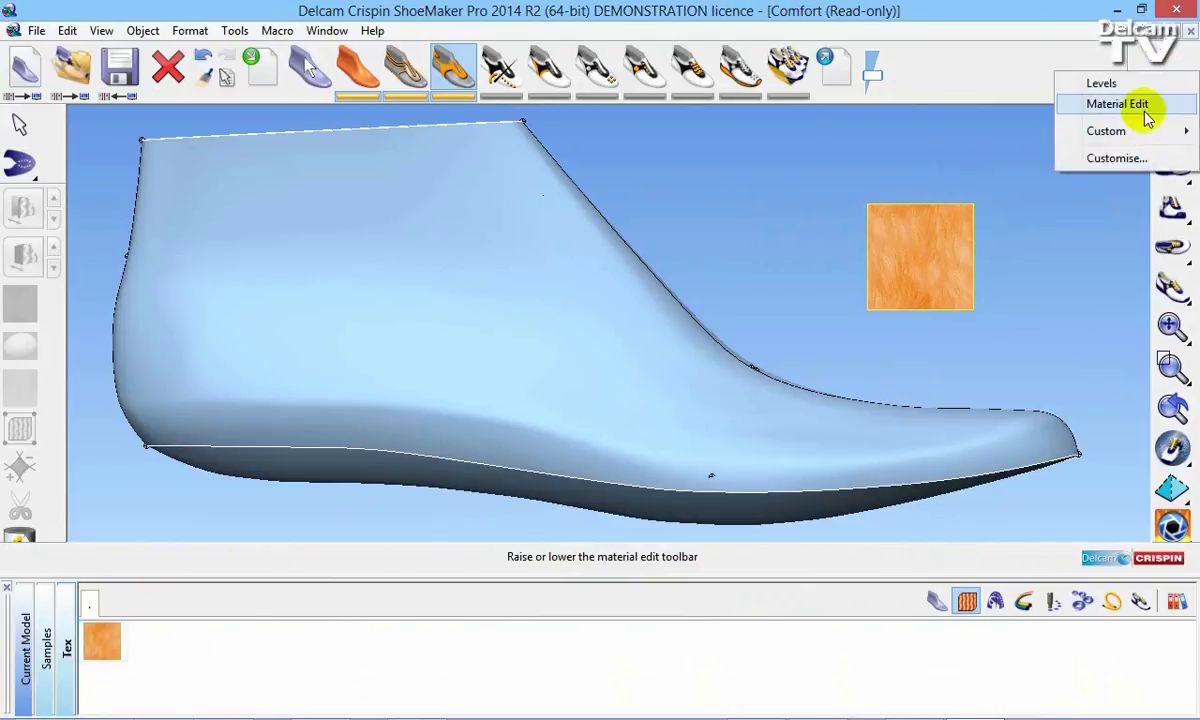
With Material Edit, lower the fur's shininess, shift its hue and raise lightness to near-white
left_click(1146, 110)
left_click_drag(527, 130, 513, 120)
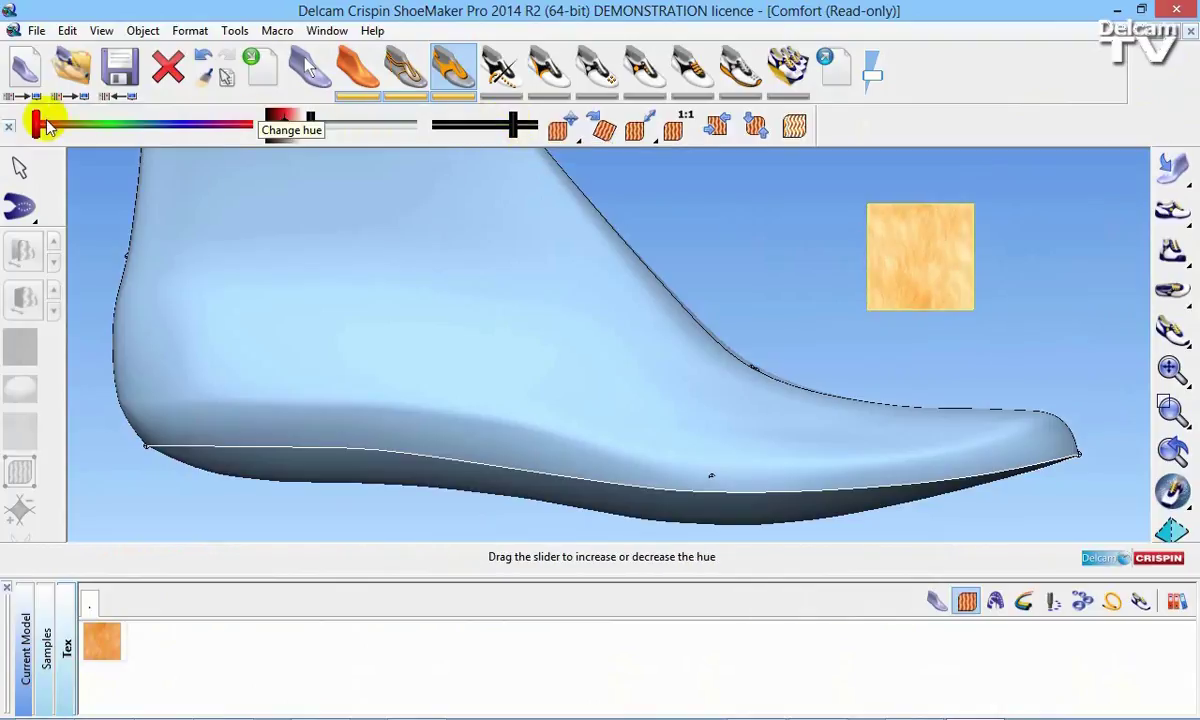
left_click_drag(40, 130, 104, 126)
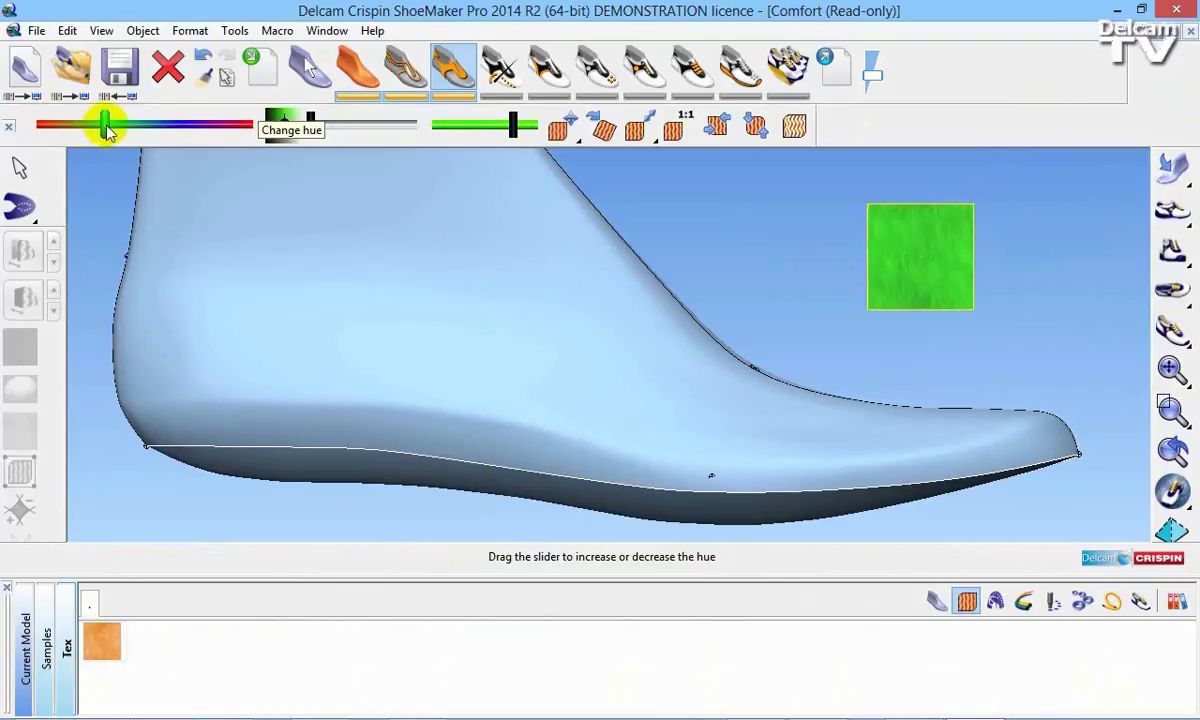
left_click(292, 128)
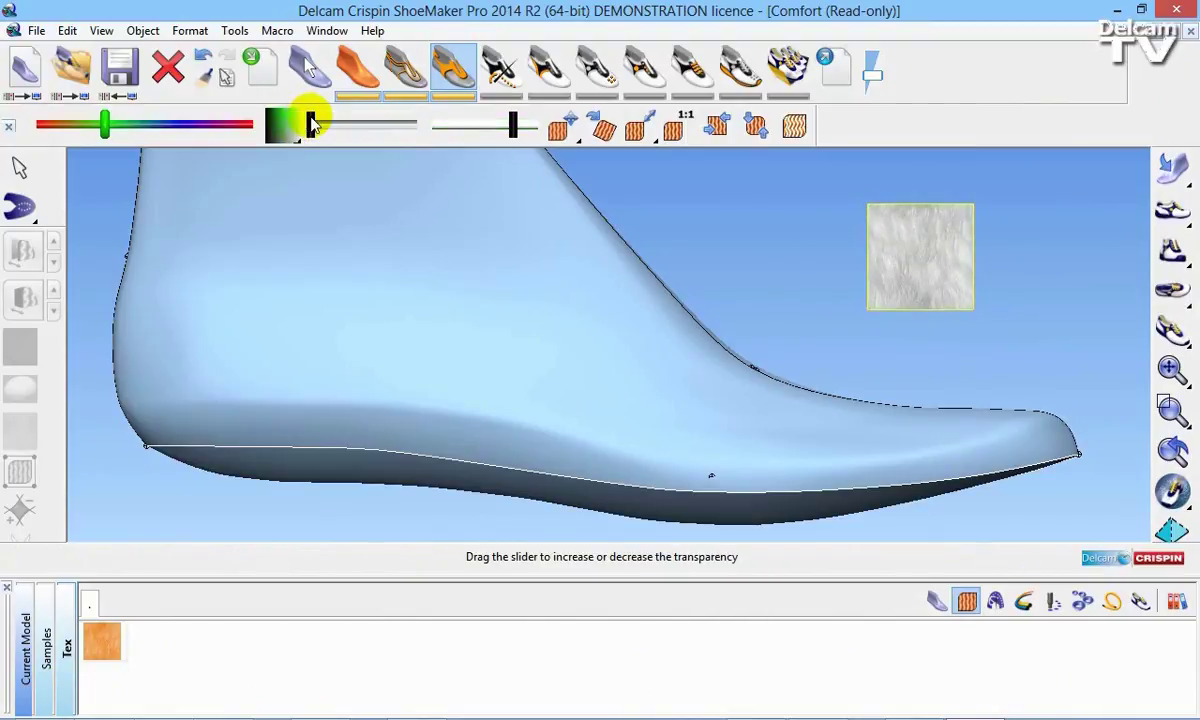
left_click(9, 125)
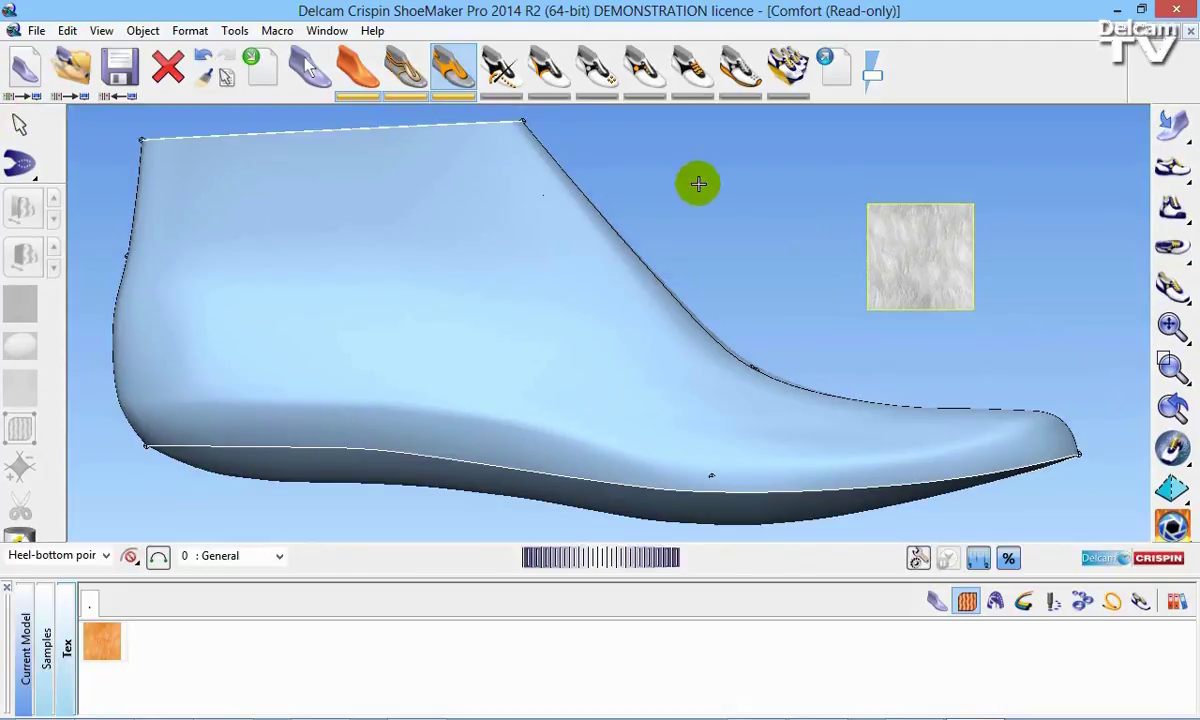
Export the square's edited fur material to a file named 'Single mat'
left_click(832, 68)
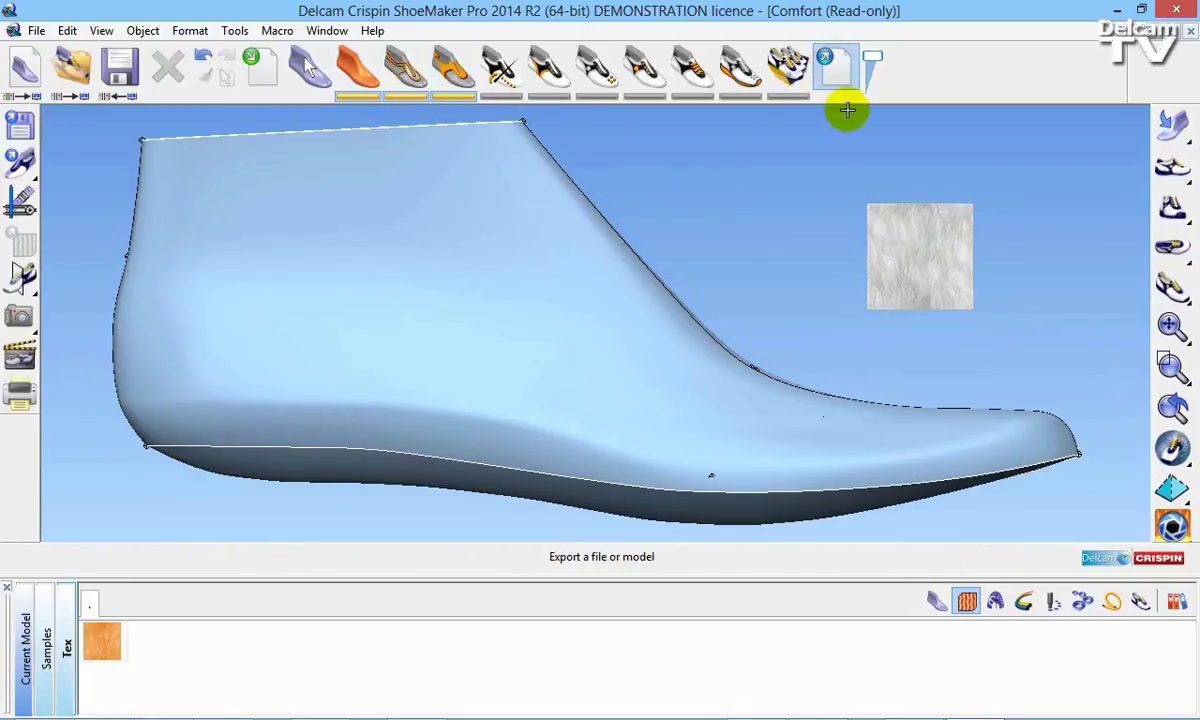
left_click(892, 236)
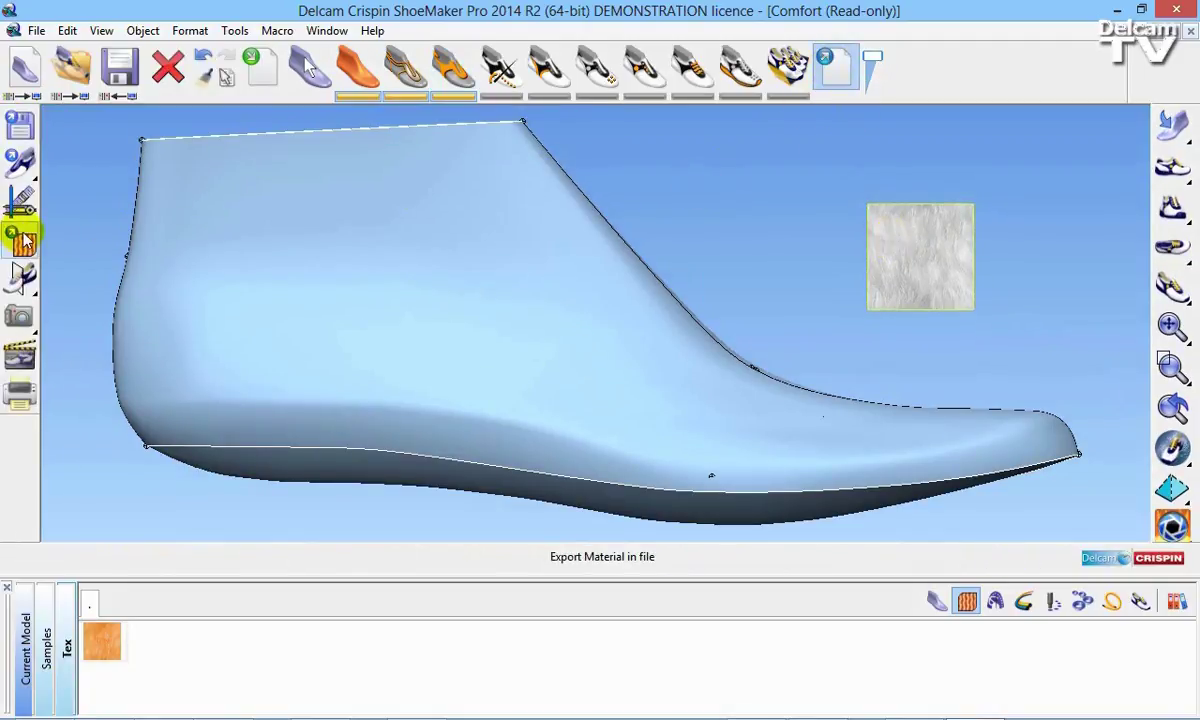
left_click(24, 240)
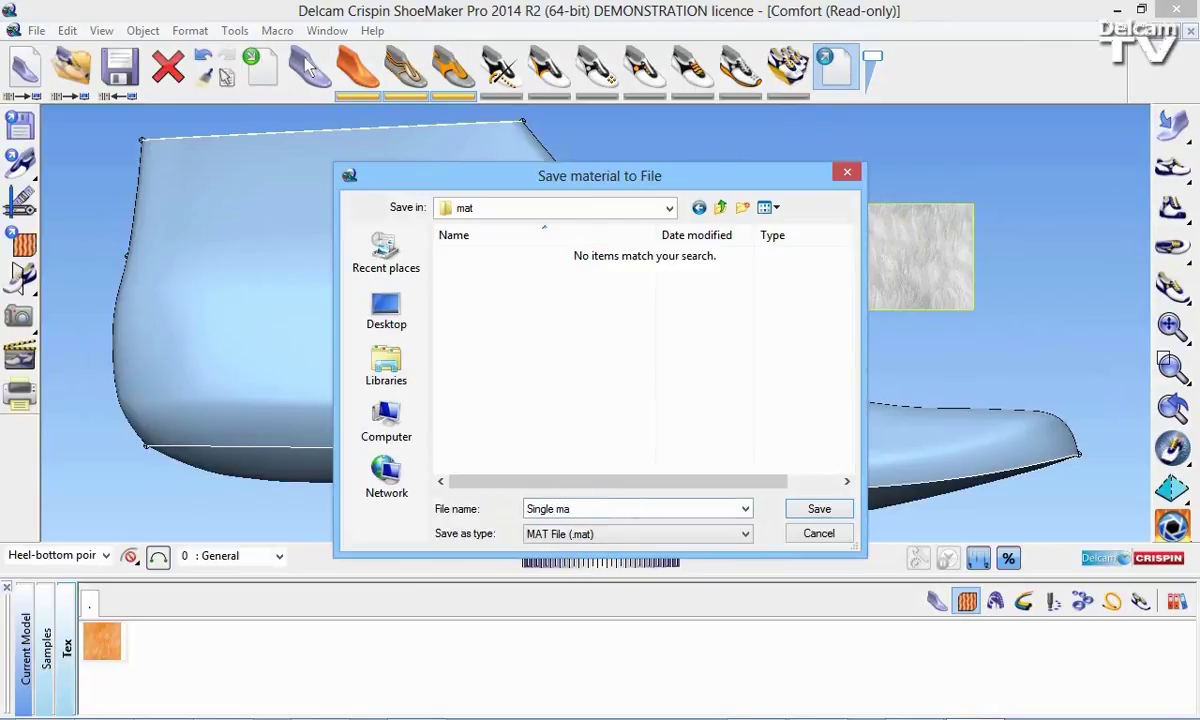
type("Single mat")
key("Return")
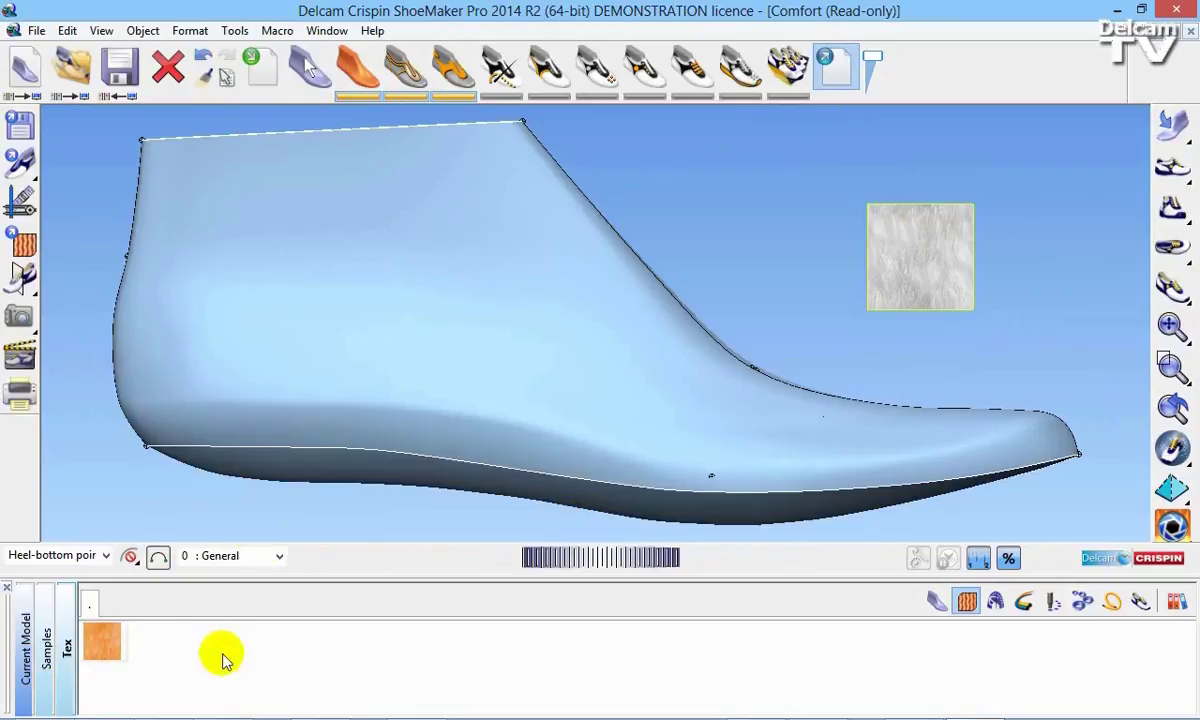
Add the mat folder as a material library and apply its saved Single mat material to the square
left_click(45, 660)
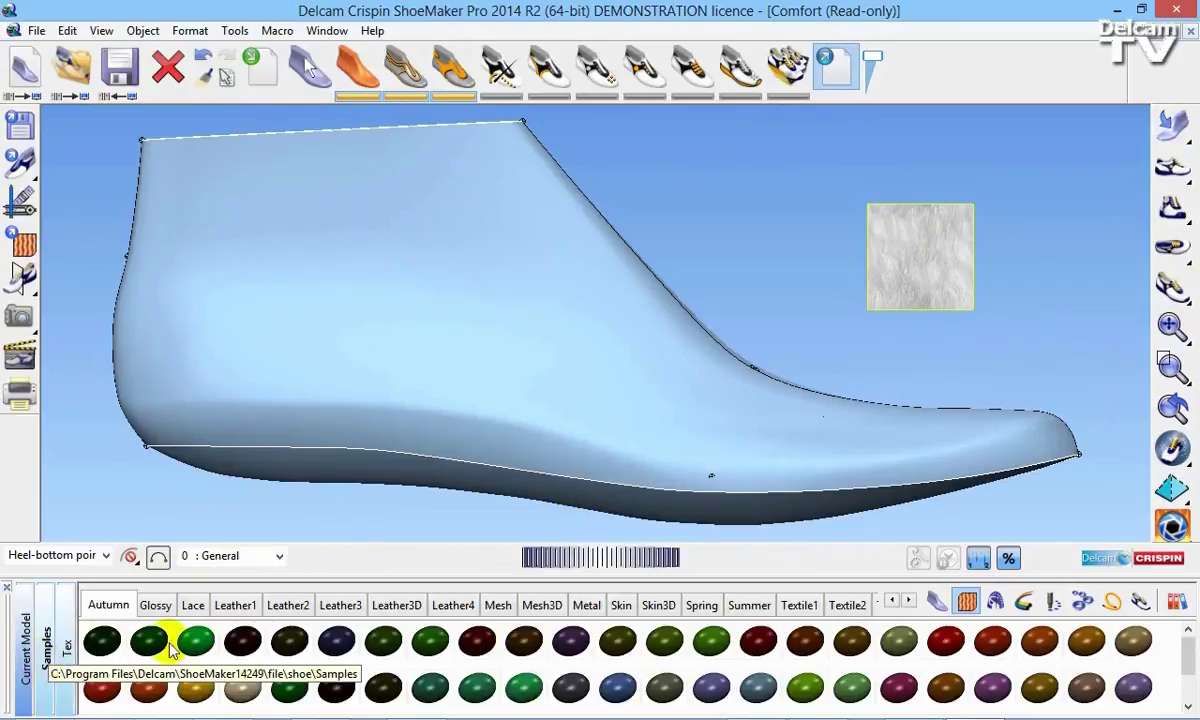
left_click(1178, 600)
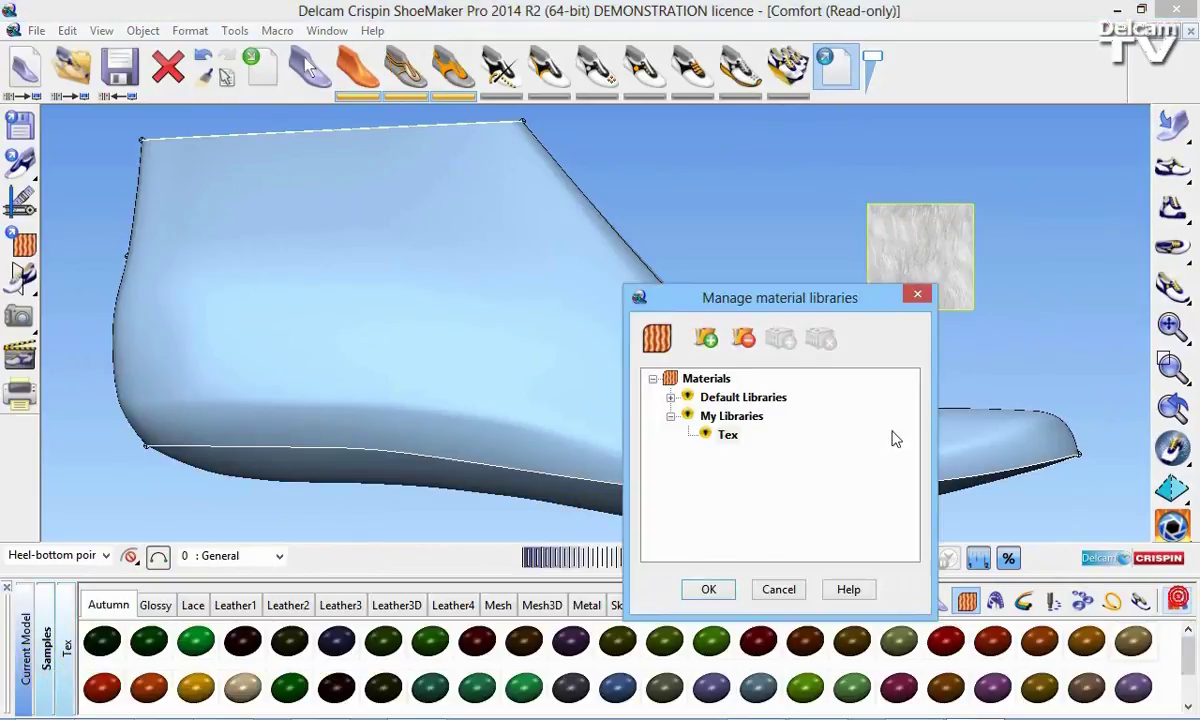
left_click(706, 338)
left_click(513, 418)
left_click(622, 505)
left_click(709, 590)
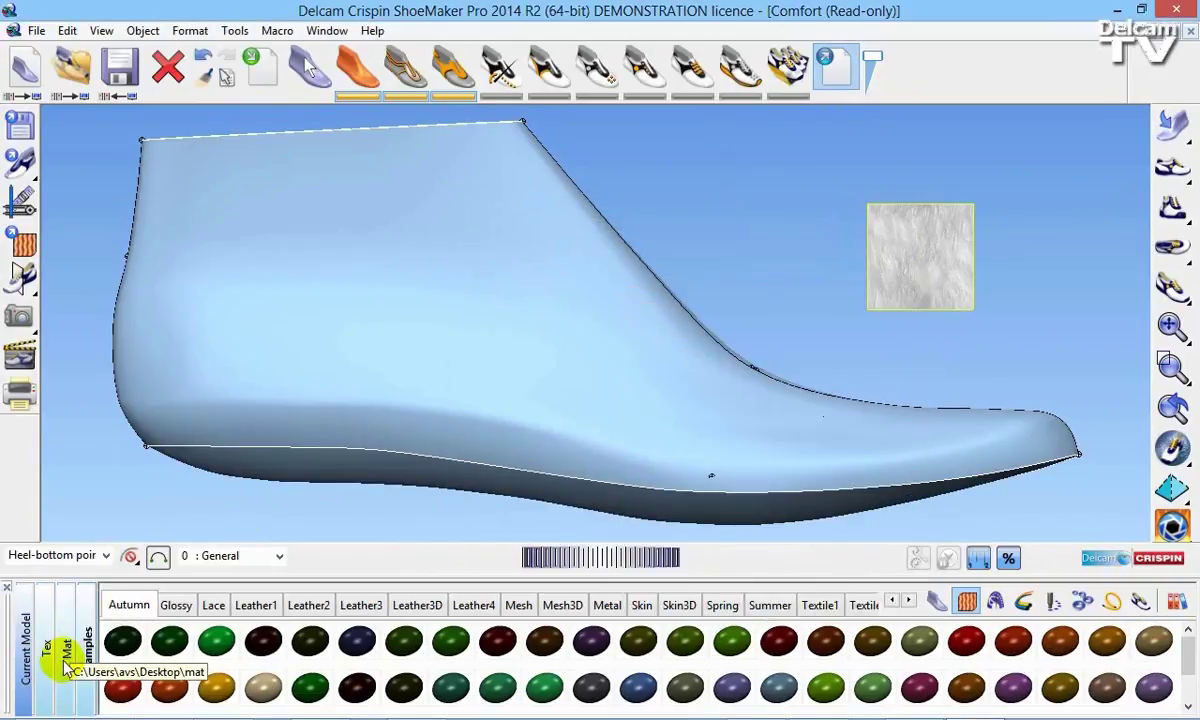
left_click(66, 650)
left_click_drag(123, 641, 963, 245)
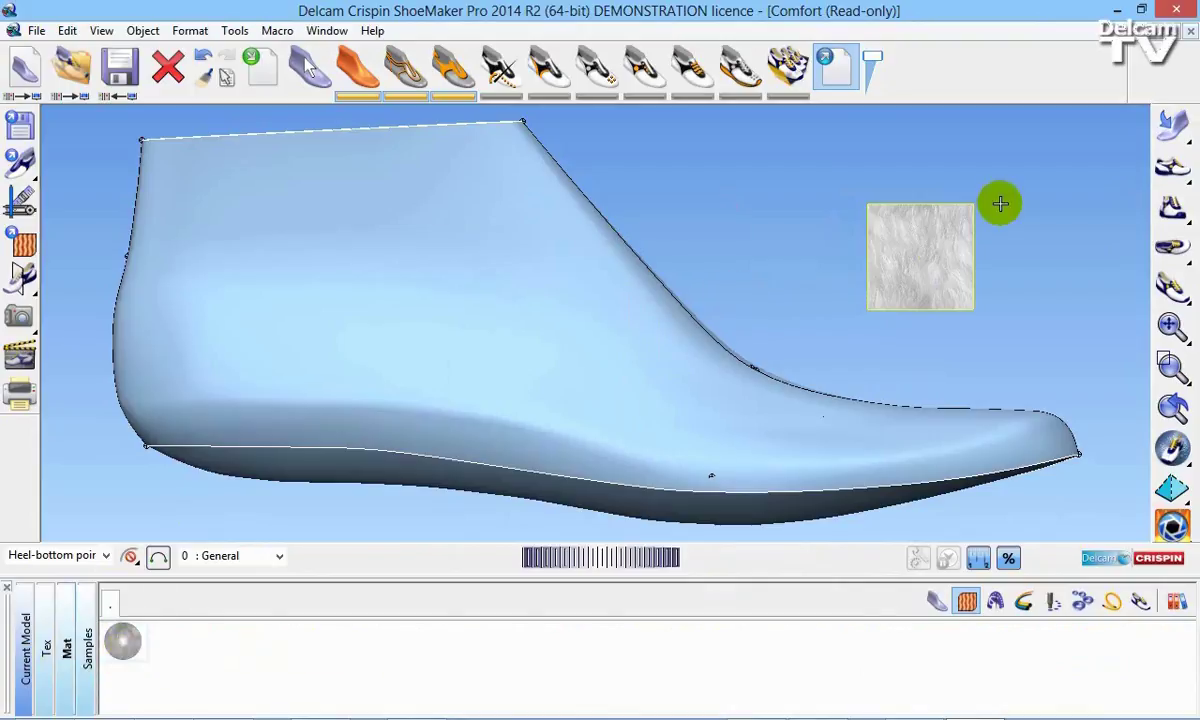
Delete the textured square and sketch a first style line across the Comfort last
left_click(966, 244)
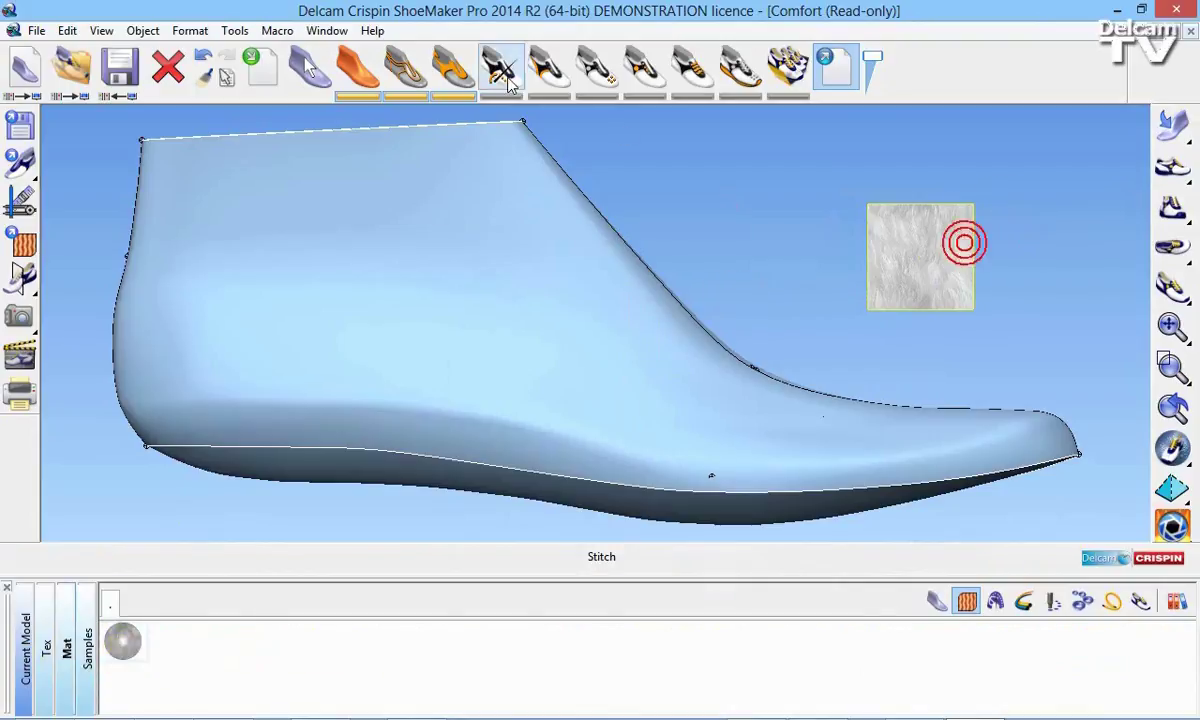
left_click(193, 85)
left_click(403, 66)
left_click(22, 208)
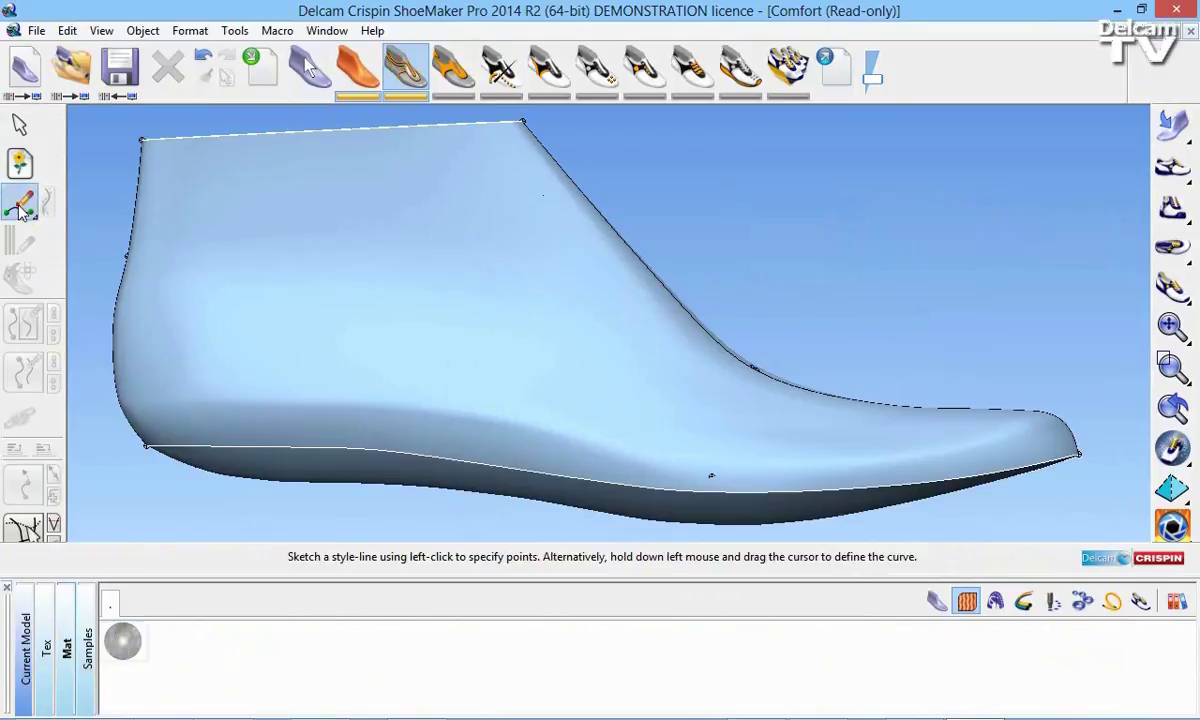
left_click(218, 304)
left_click(341, 203)
left_click(458, 191)
left_click(583, 361)
right_click(568, 352)
left_click(260, 245)
Sketch a second style line crossing the first one
left_click(379, 340)
right_click(596, 292)
left_click(453, 66)
left_click(20, 160)
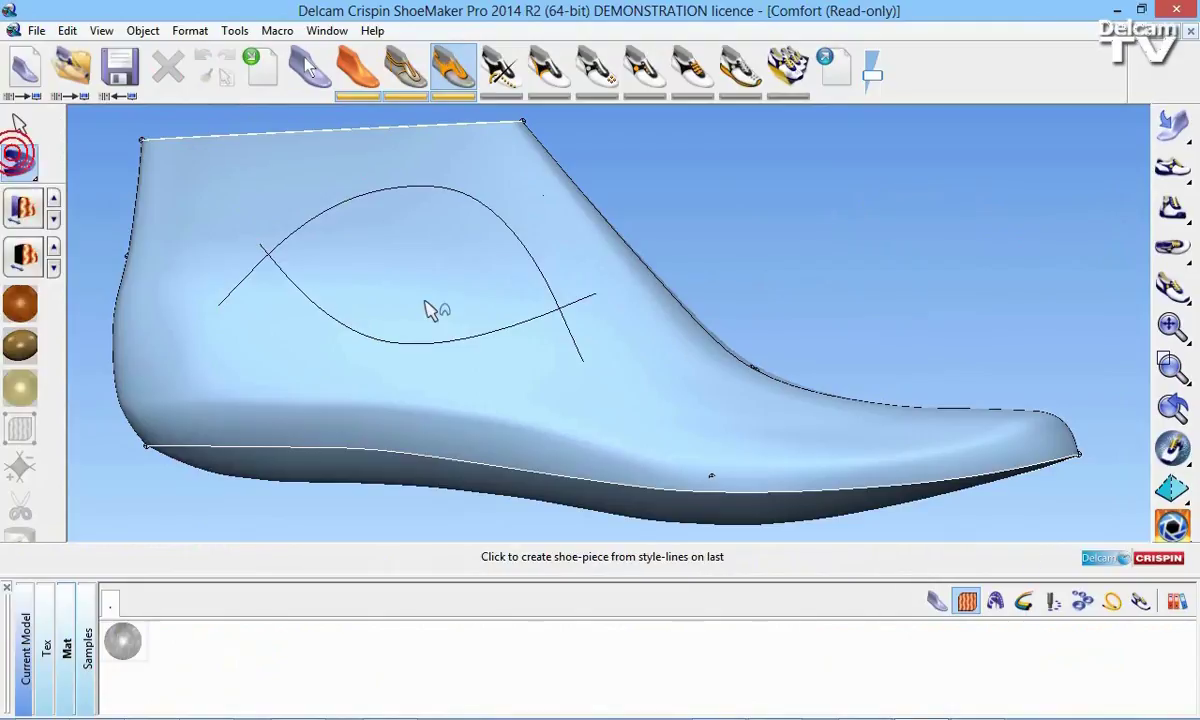
Make the enclosed style-line area a shoe piece and give it the saved pale fur
left_click(430, 292)
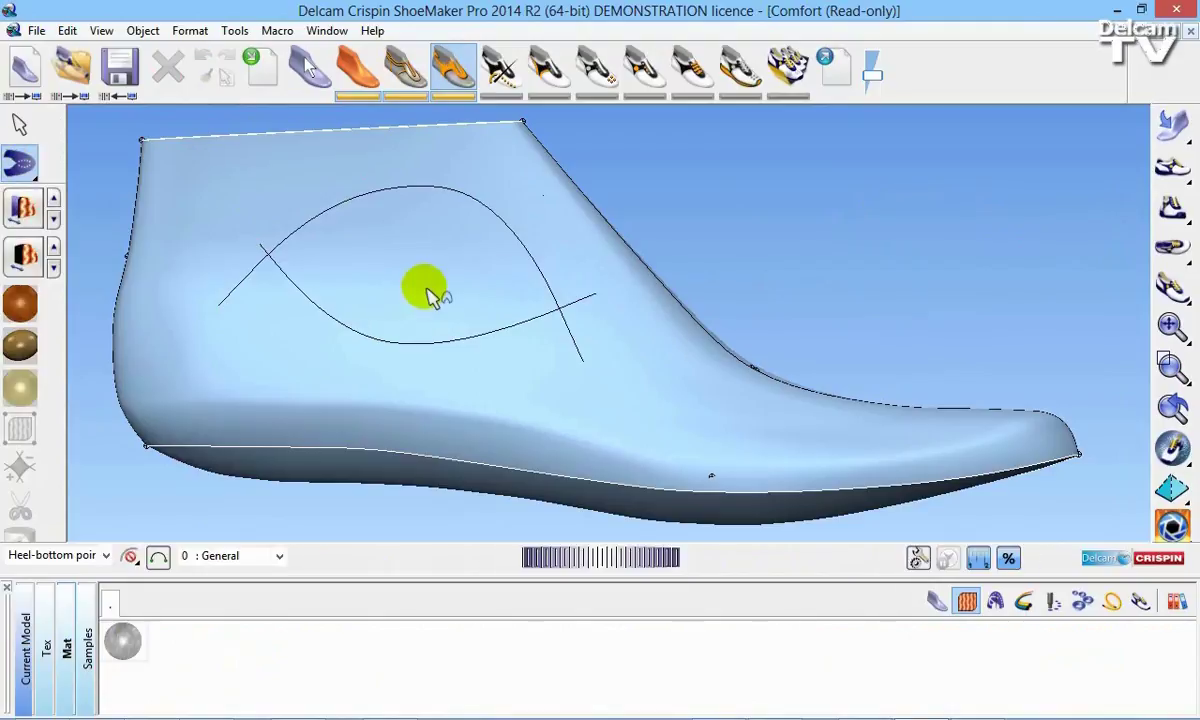
left_click(828, 205)
left_click(378, 278)
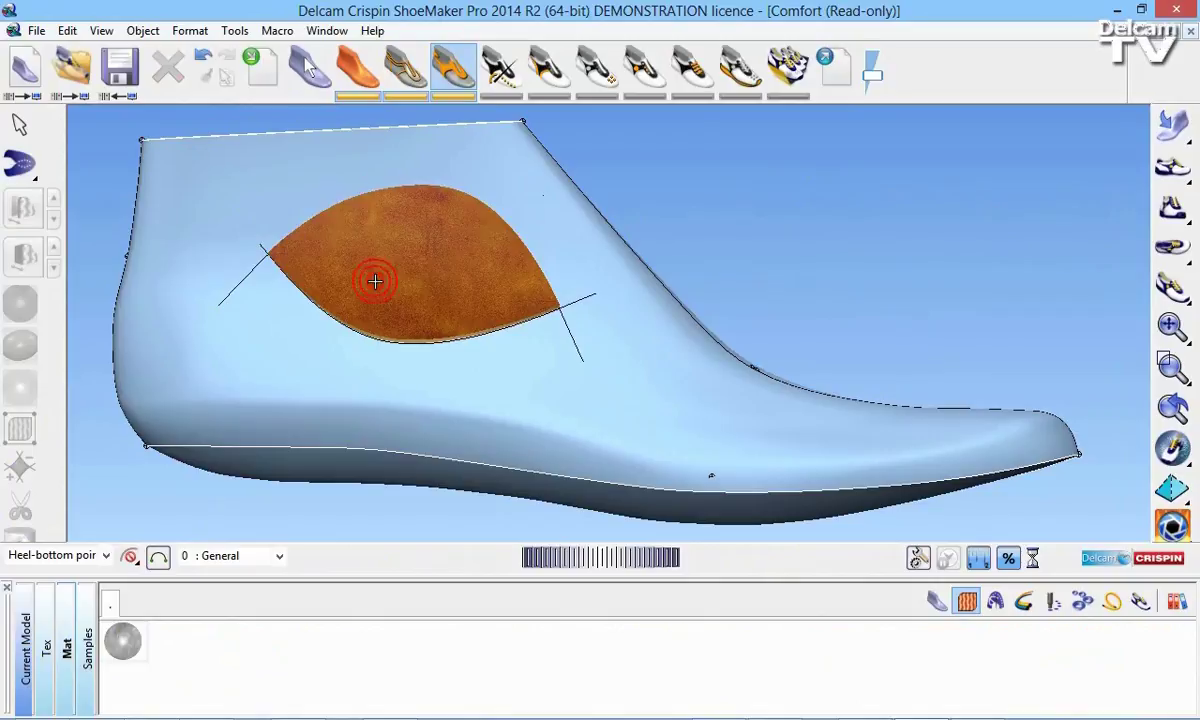
left_click(123, 648)
Reselect the shoe piece and apply the dark grained swatch from the Leather1 samples
left_click(758, 202)
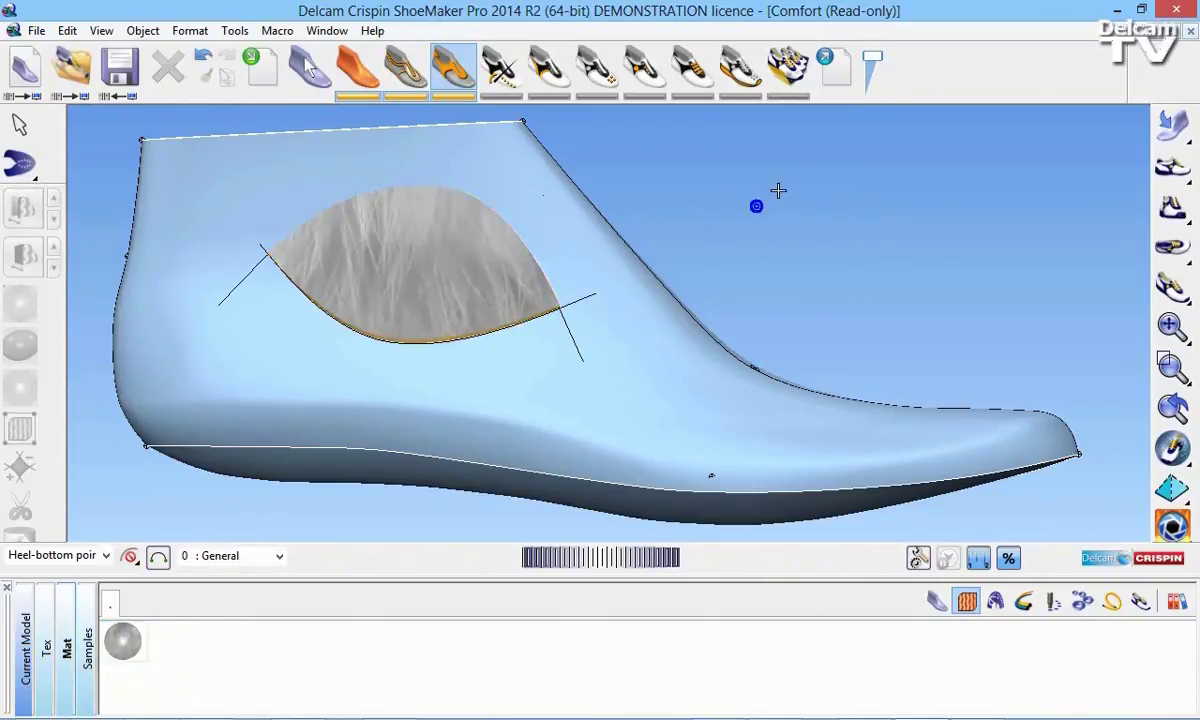
left_click(693, 216)
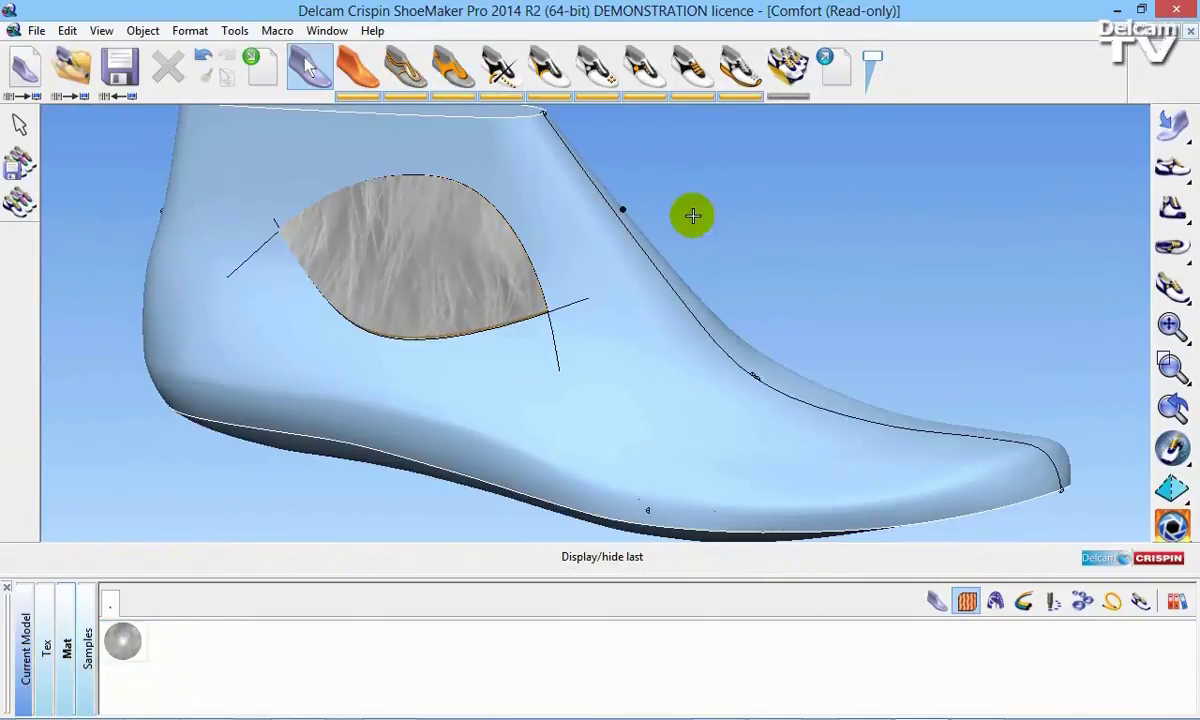
left_click(461, 228)
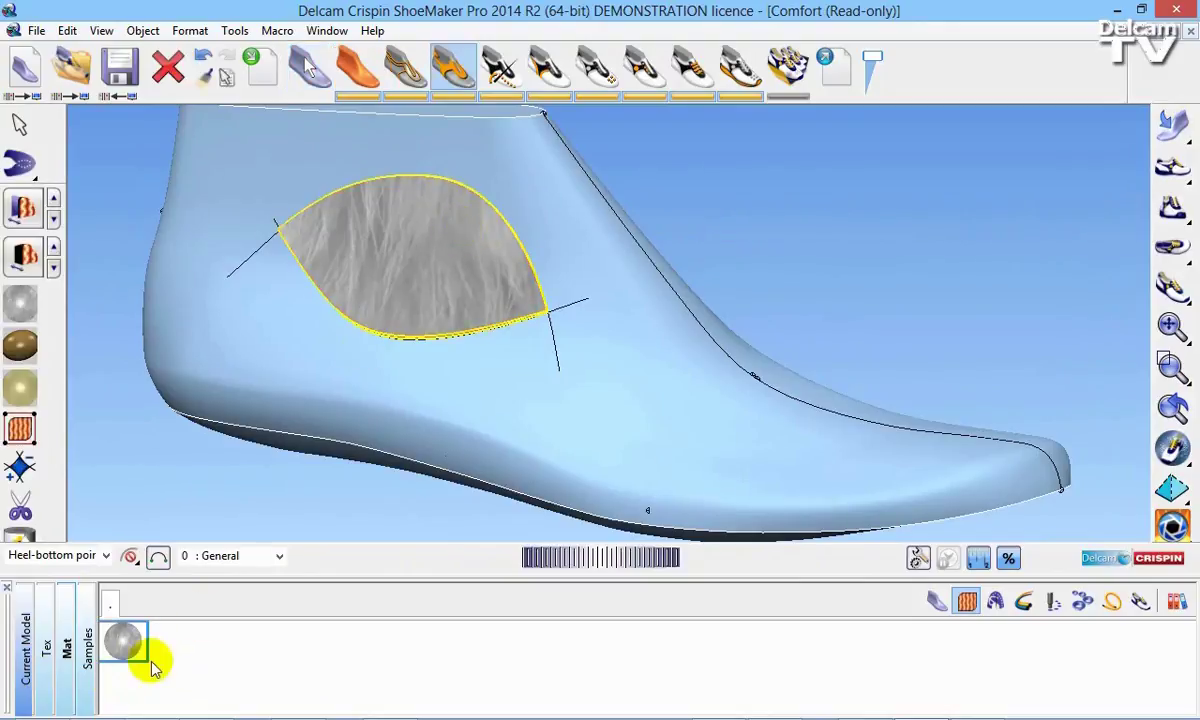
left_click(84, 672)
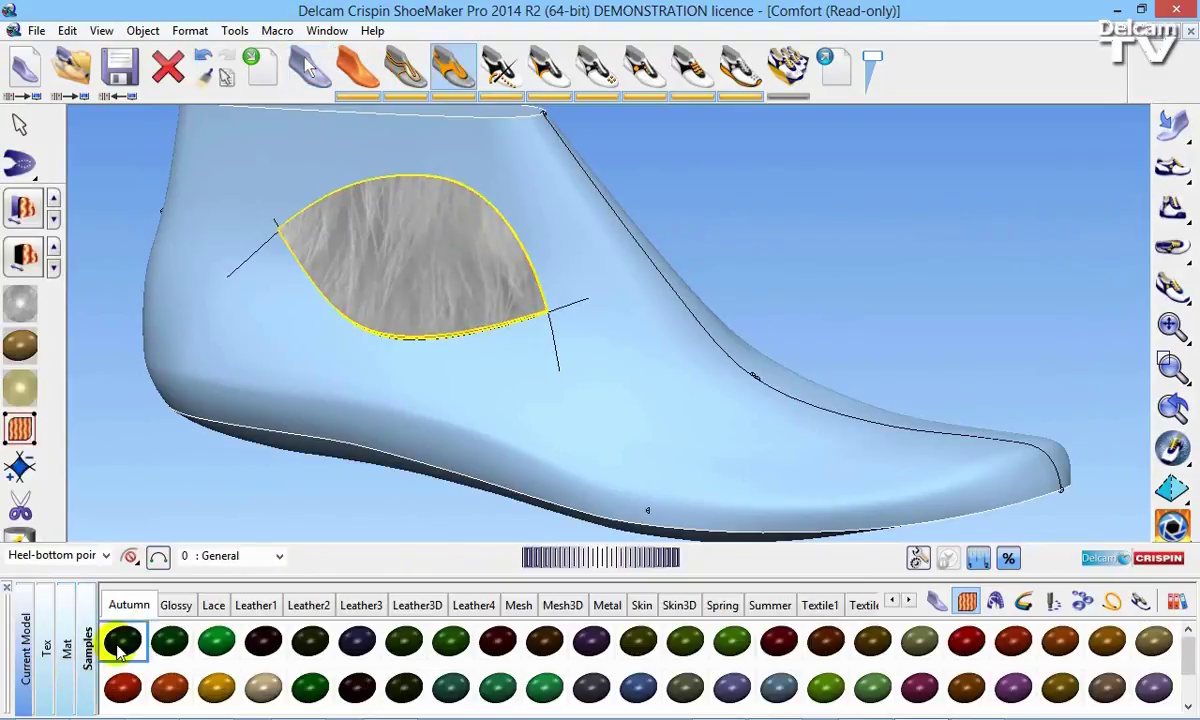
left_click(257, 607)
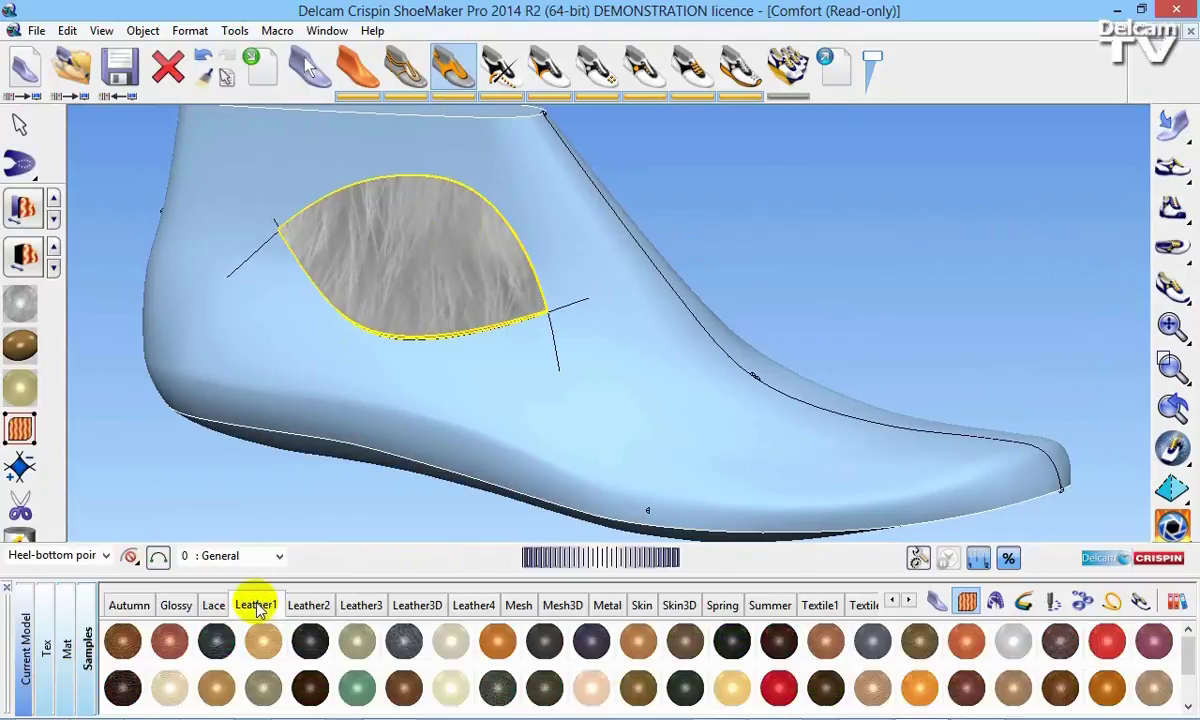
left_click(310, 642)
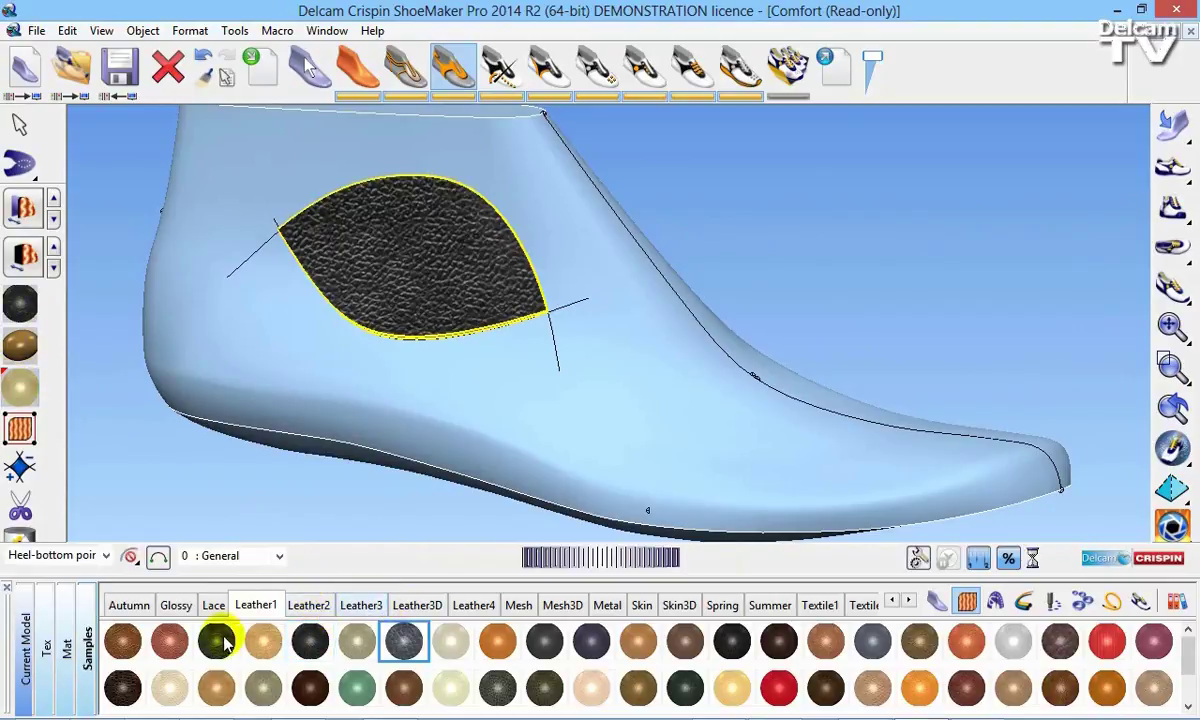
Drag a Leather3 swatch onto the piece, then hide the last and style lines
left_click(364, 604)
left_click_drag(121, 641, 313, 197)
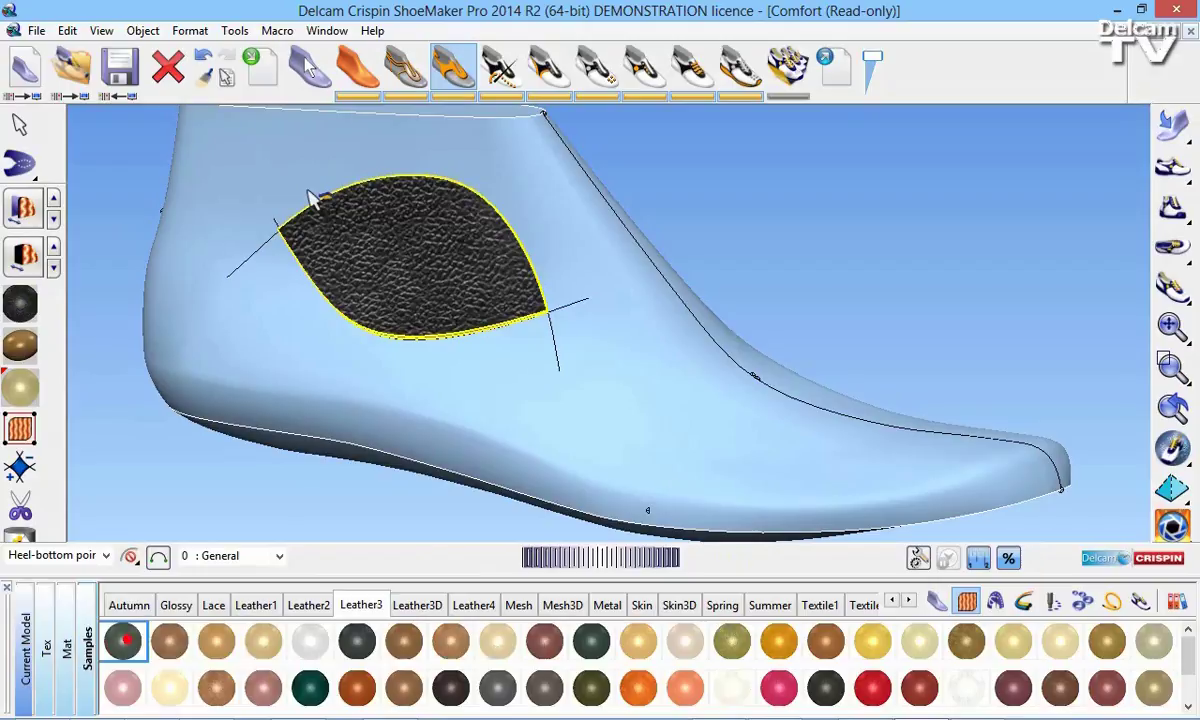
left_click(355, 96)
left_click(408, 96)
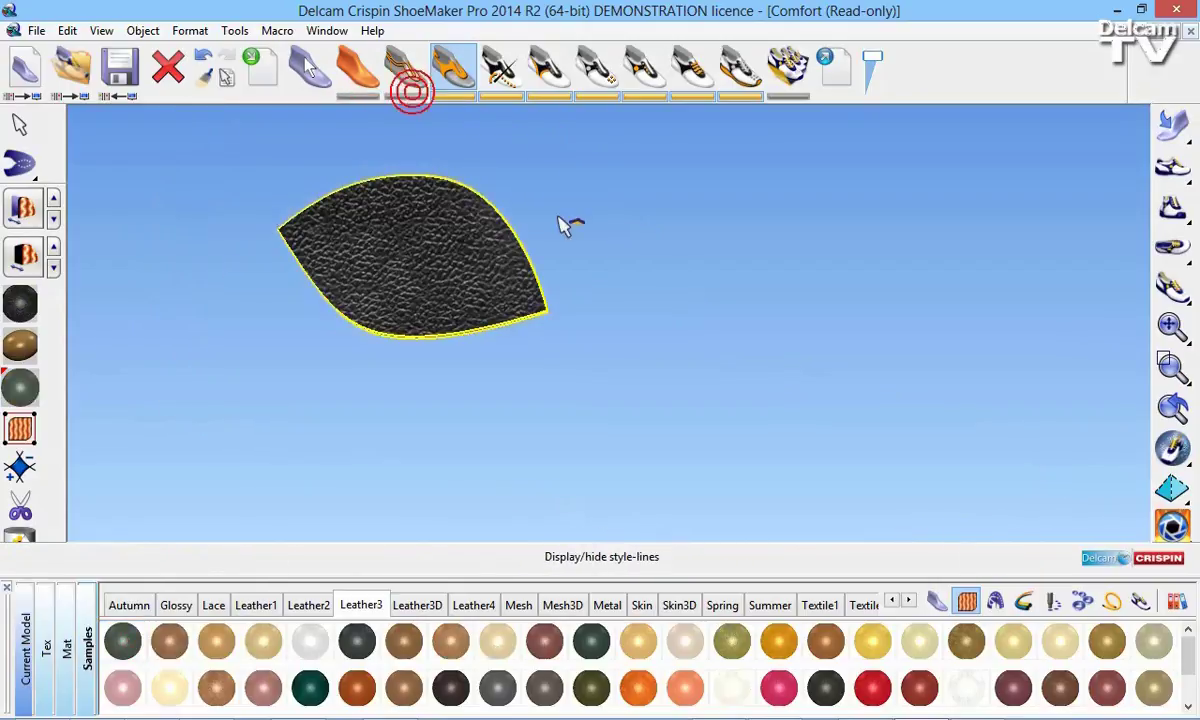
left_click(709, 240)
middle_click_drag(718, 246, 943, 321)
Give the leather piece a dark green Autumn material and zoom to fit it with F9
left_click(447, 318)
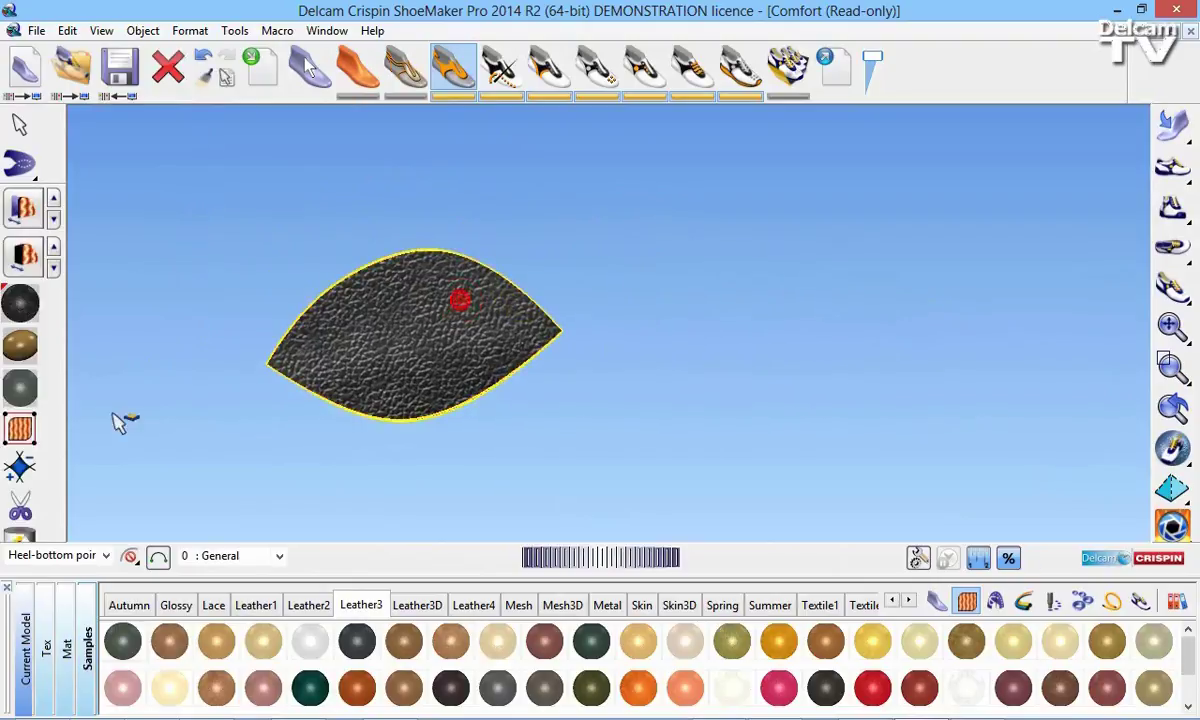
left_click(20, 346)
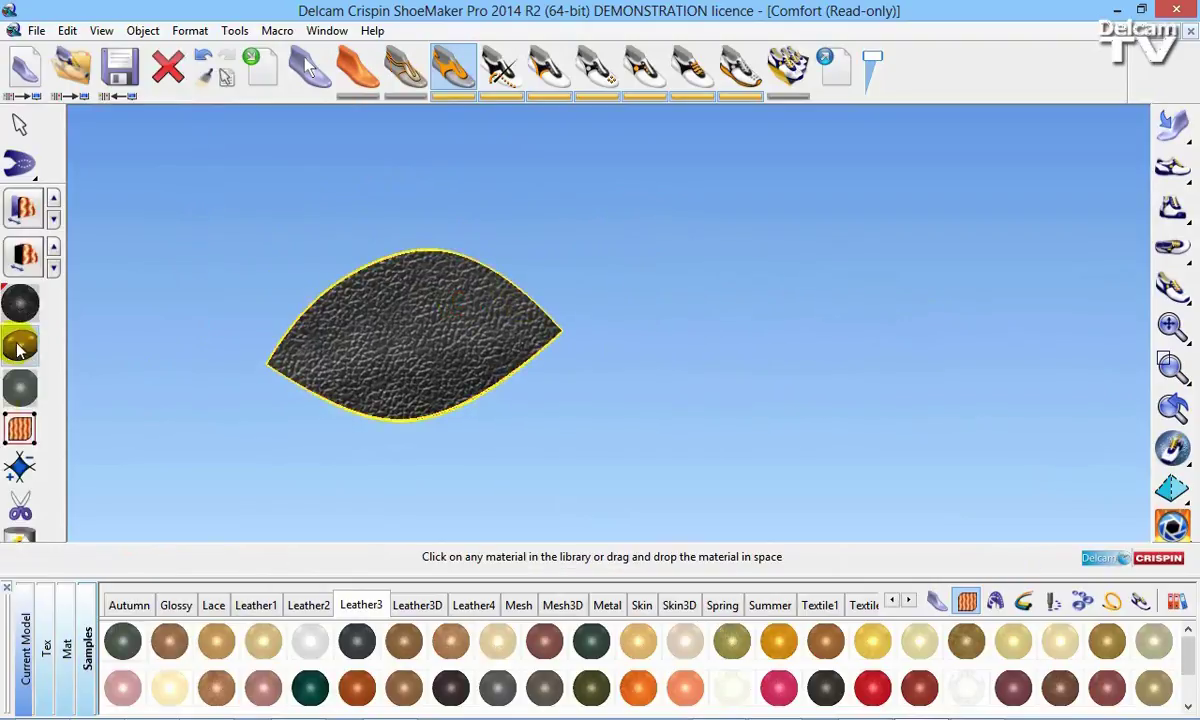
left_click(129, 605)
left_click(130, 640)
middle_click_drag(632, 297, 997, 311)
left_click(994, 311)
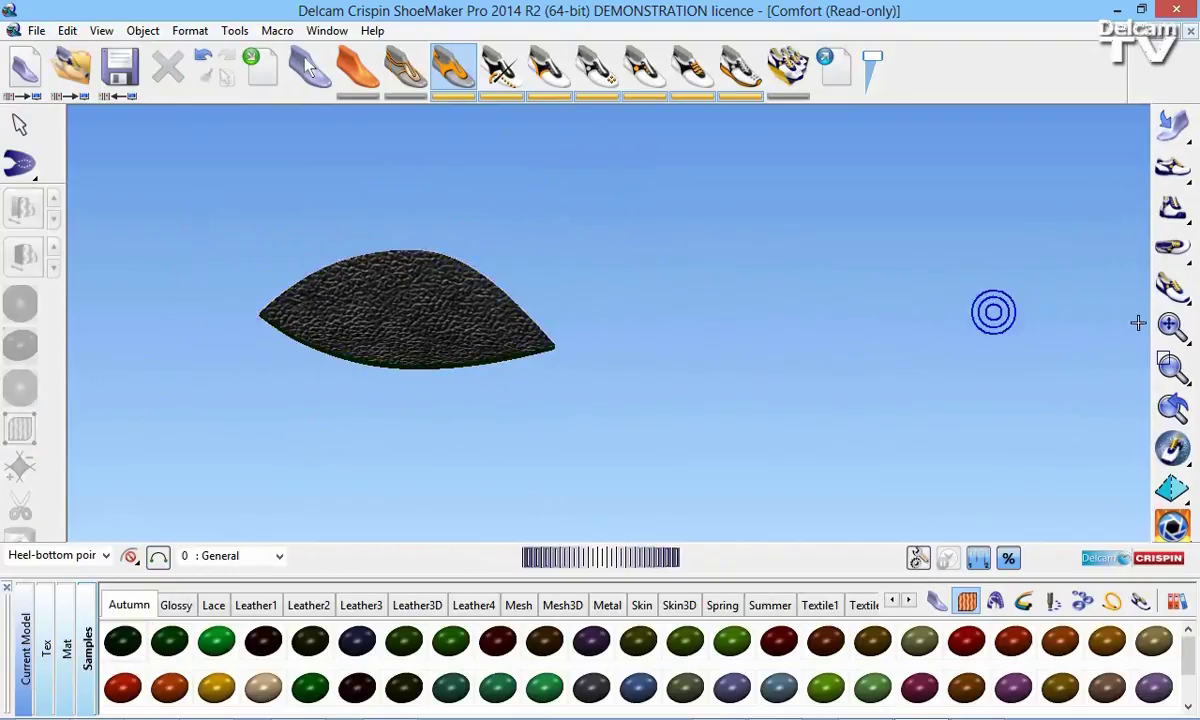
key("F9")
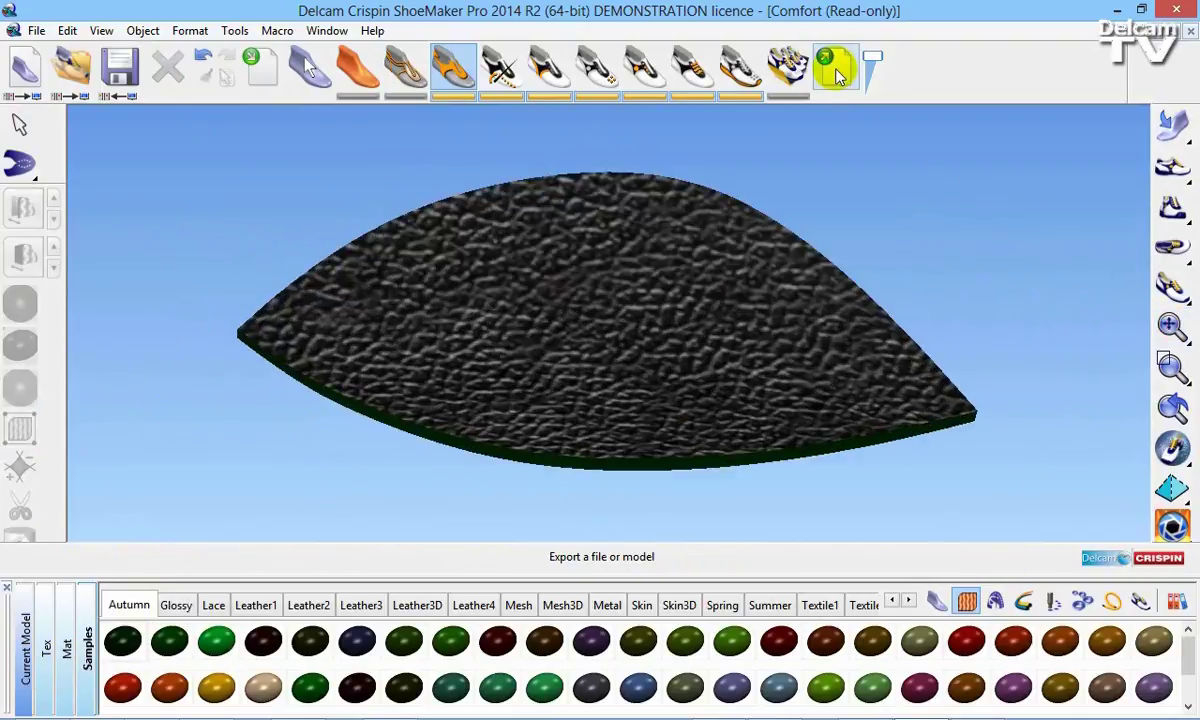
left_click(834, 66)
Save the leather piece's material to a file named 'Multi mat' and reapply it from the Mat library
left_click(570, 305)
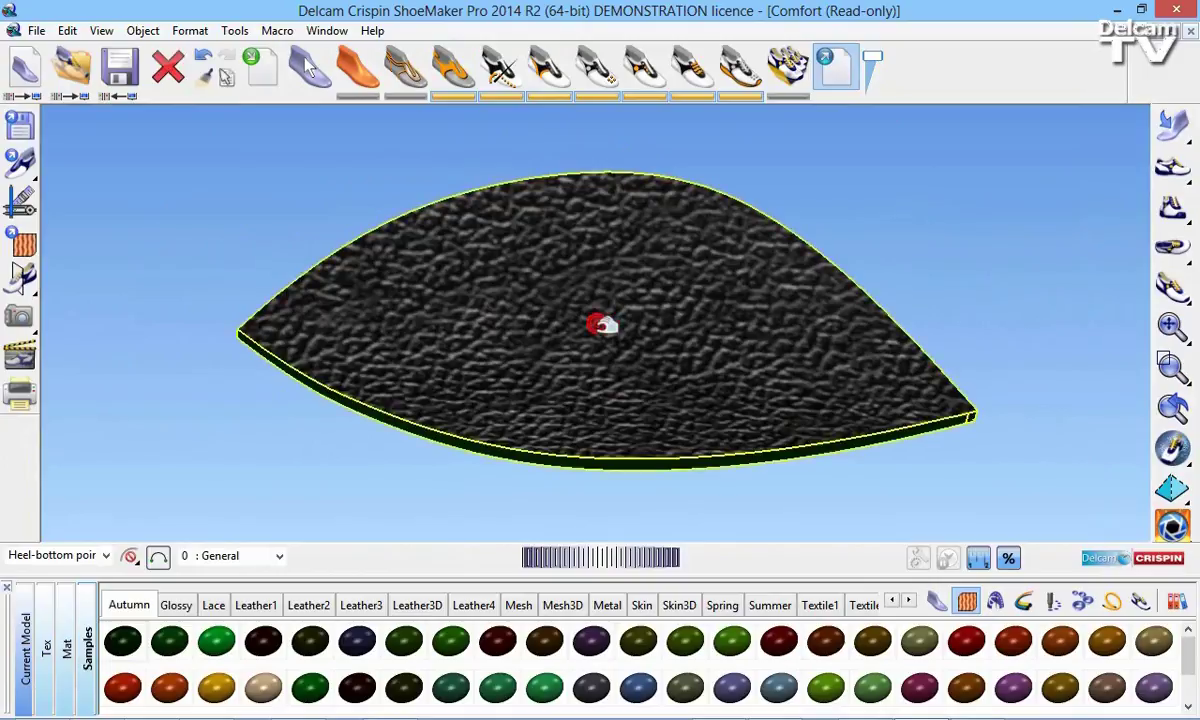
left_click(22, 243)
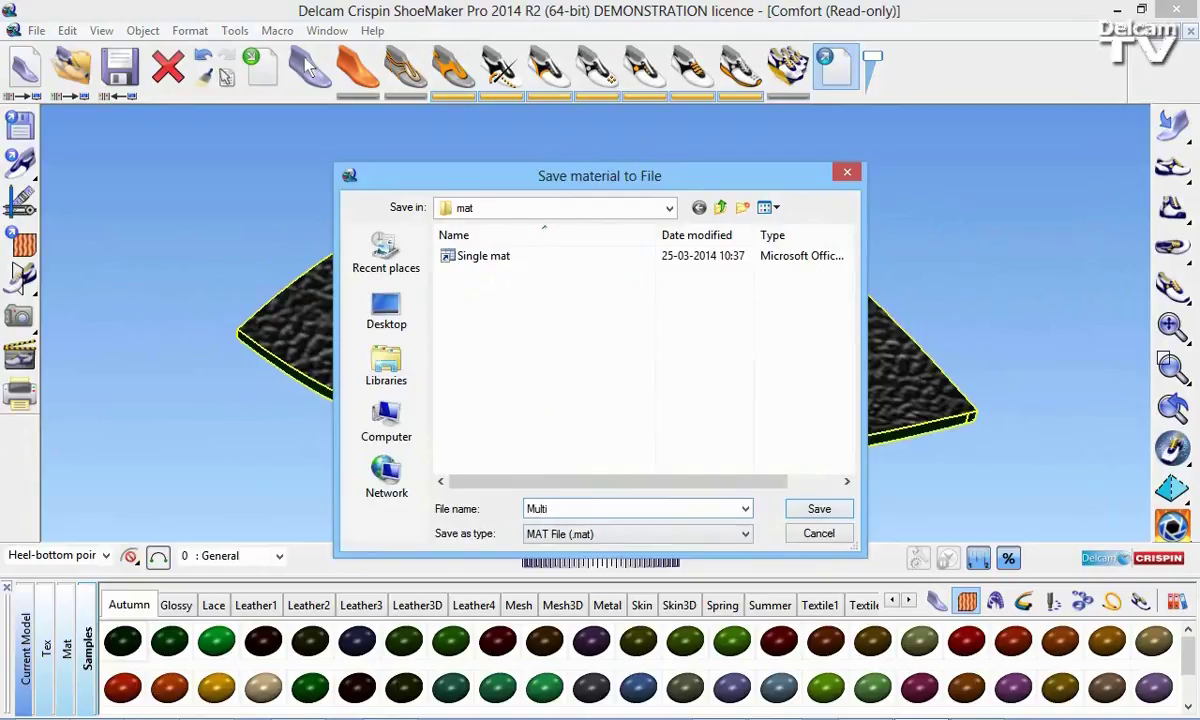
key("Return")
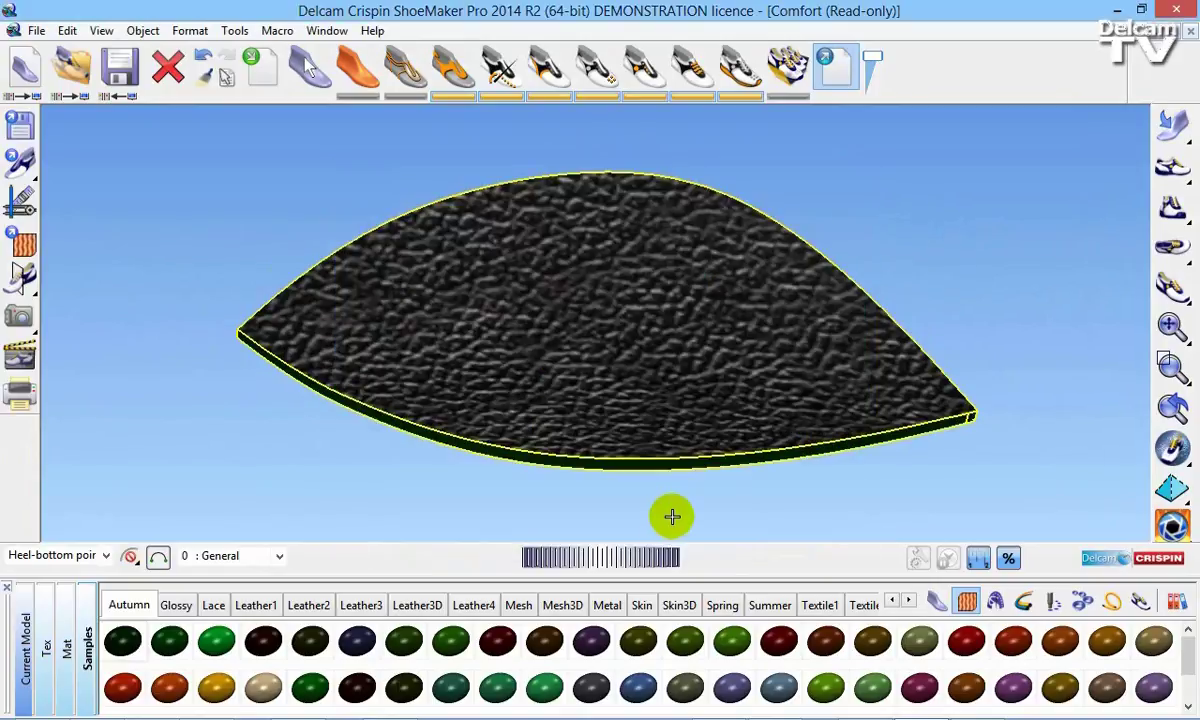
left_click(64, 660)
left_click(140, 655)
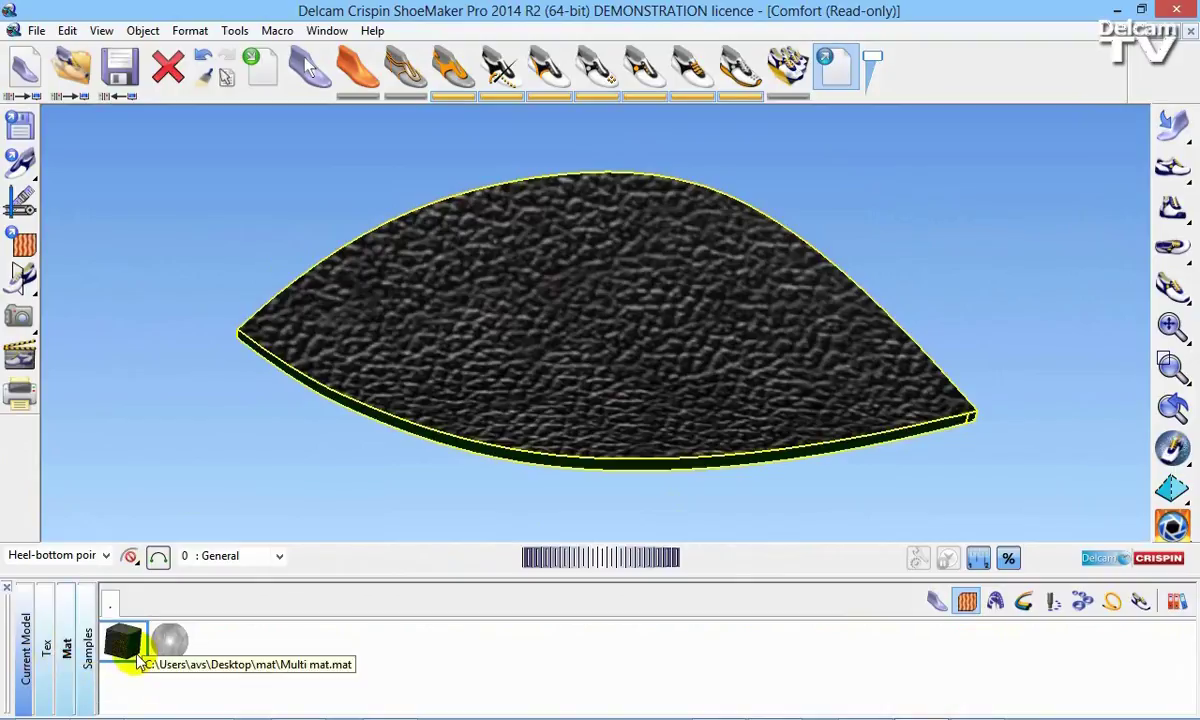
left_click_drag(140, 655, 485, 325)
Close the Comfort model without saving and load the Court last
left_click(1188, 35)
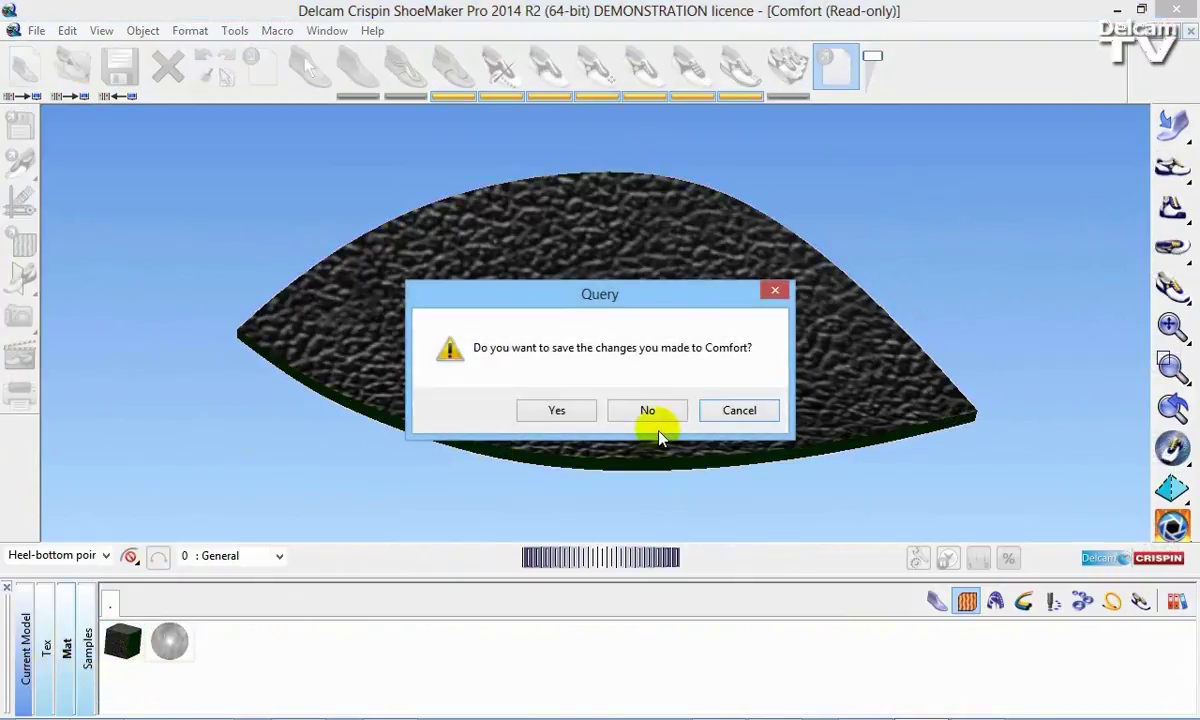
left_click(636, 409)
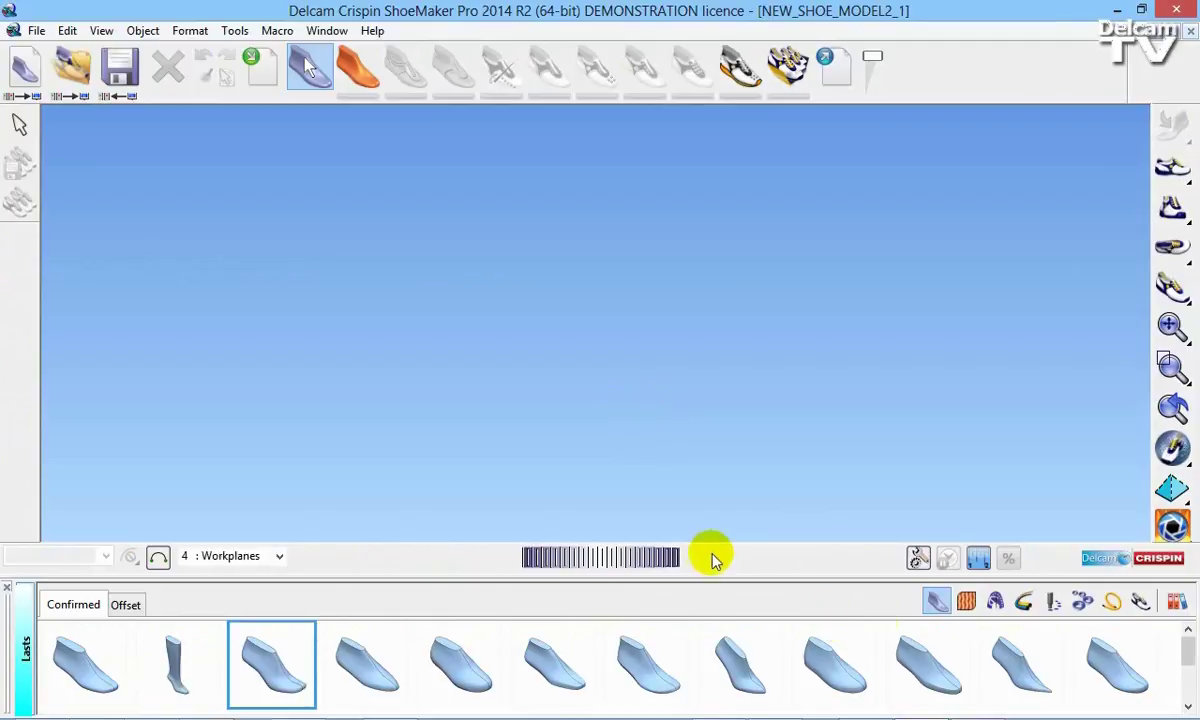
left_click(720, 662)
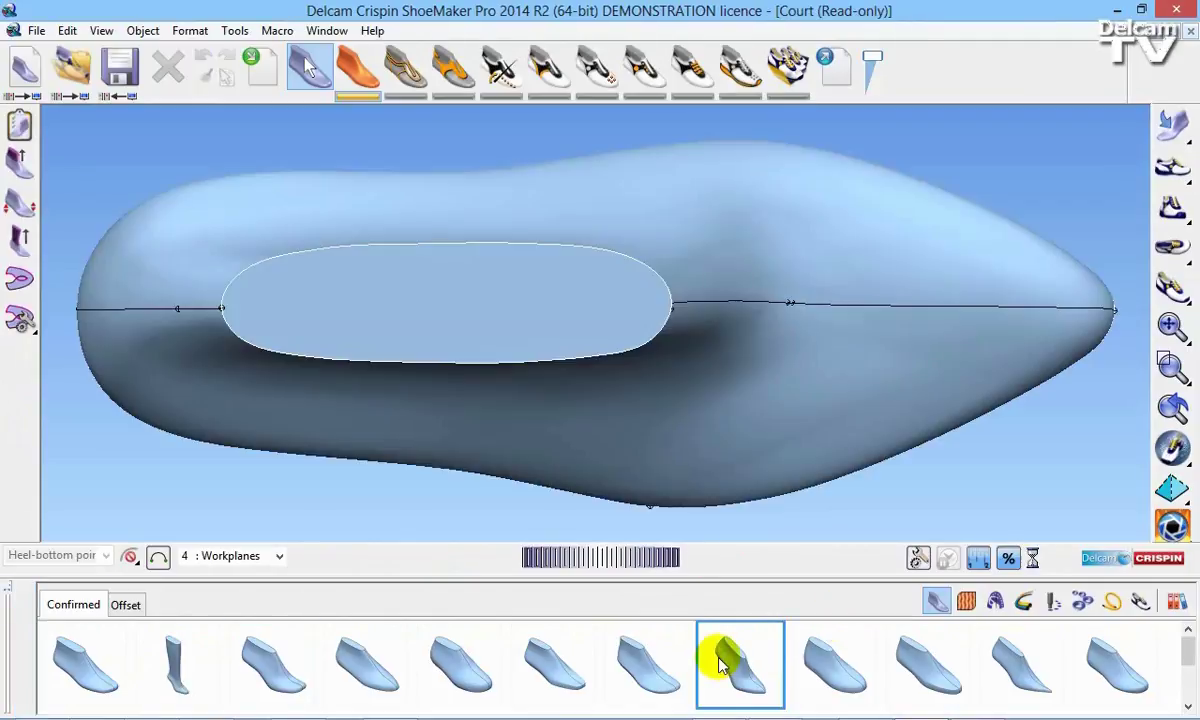
Sketch two crossing style lines on the Court last's upper
left_click(405, 75)
left_click(20, 201)
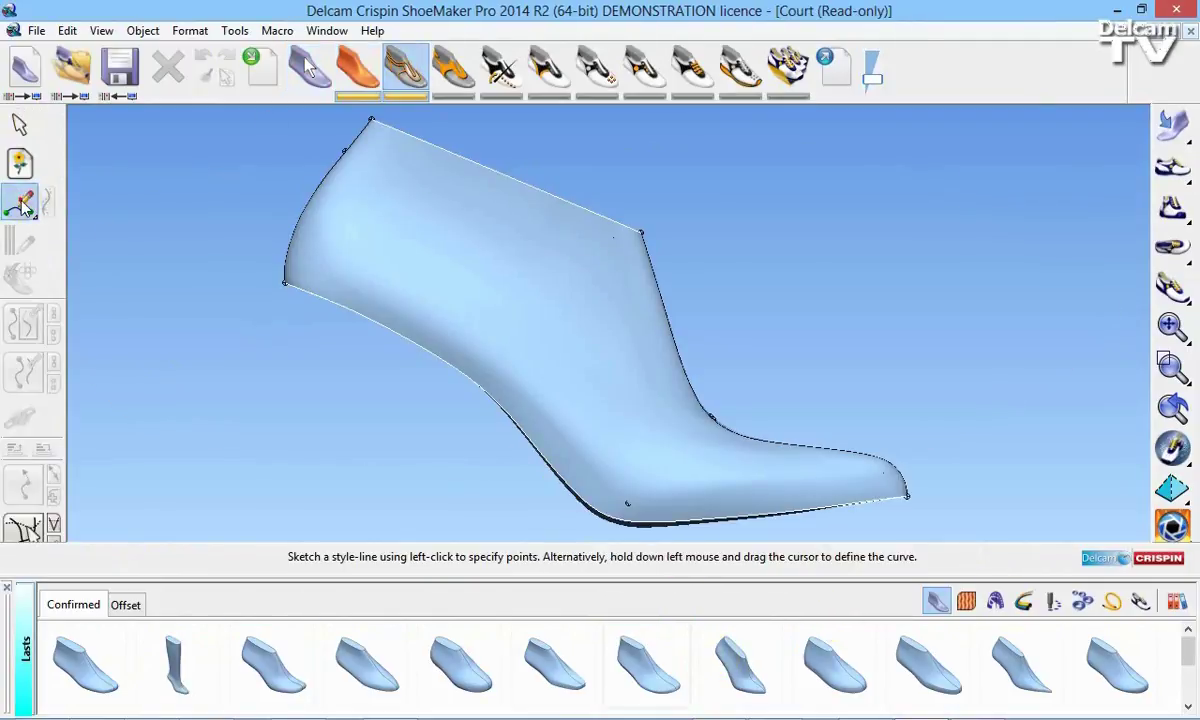
left_click(357, 245)
left_click(458, 198)
left_click(603, 232)
left_click(630, 292)
right_click(625, 305)
left_click(370, 211)
left_click(440, 340)
left_click(643, 283)
right_click(643, 283)
Turn the enclosed area into a shoe piece, hide the last and style lines, and zoom to fit
left_click(455, 70)
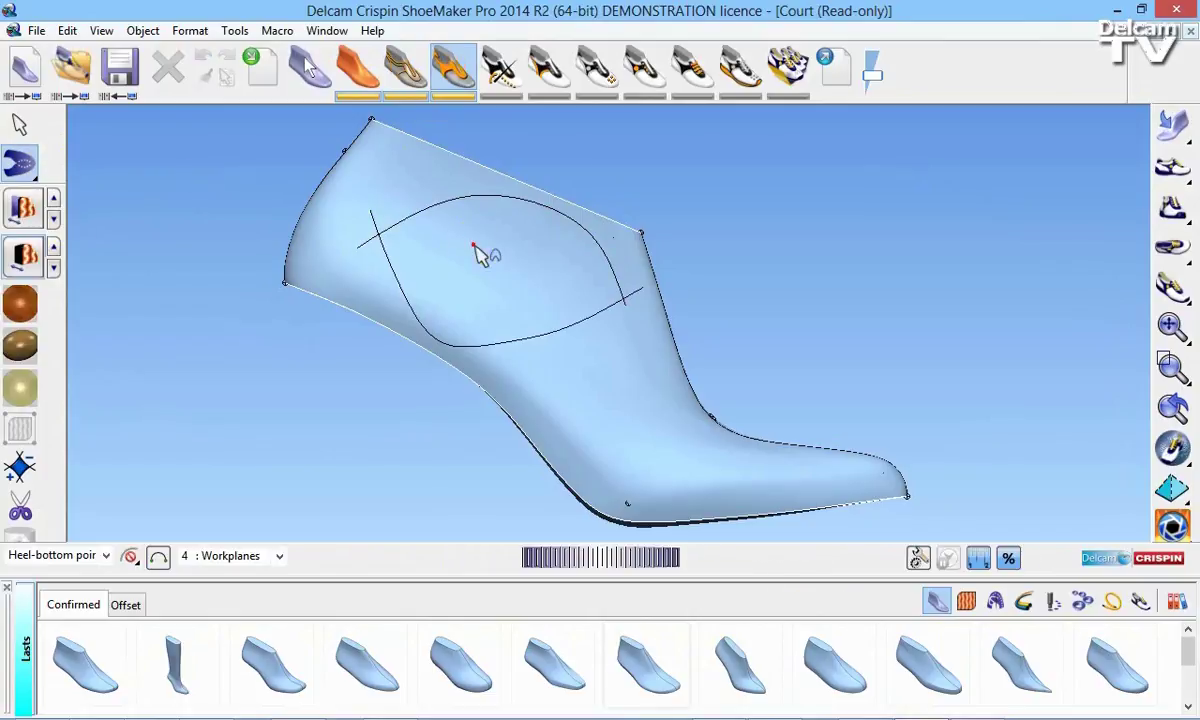
right_click(771, 254)
left_click(358, 88)
left_click(398, 92)
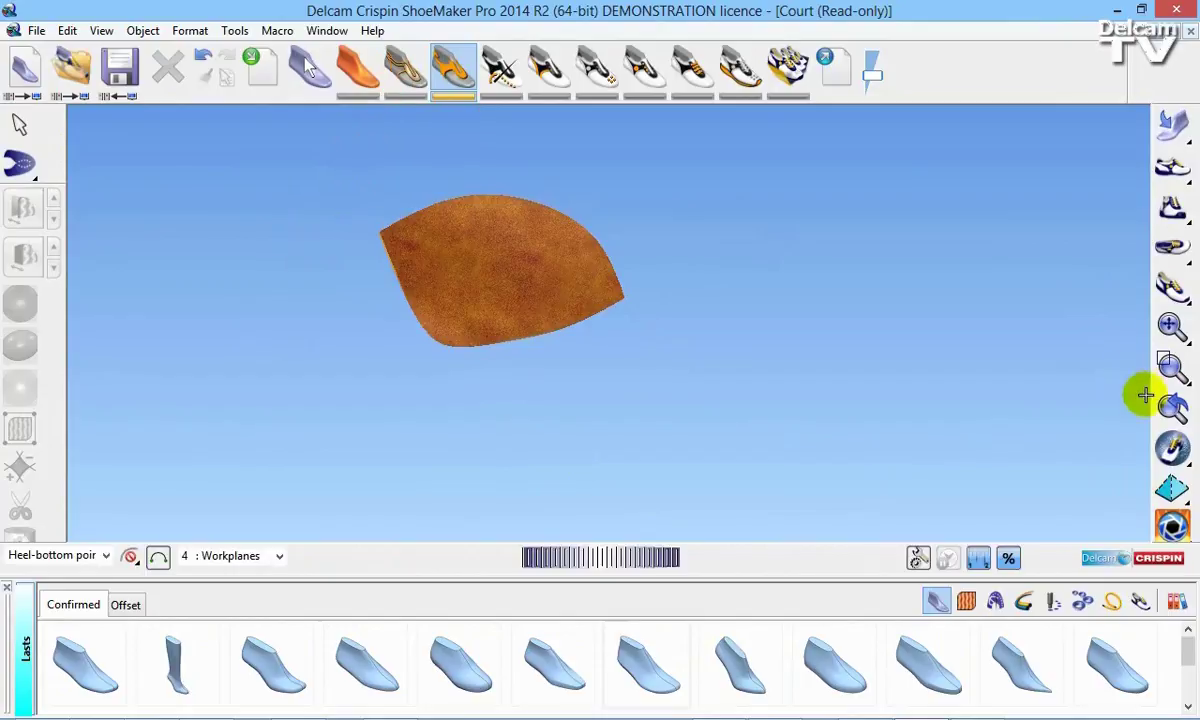
left_click(1175, 330)
Assign the saved Multi mat material from the library to the Court last's style-line piece
middle_click_drag(367, 404, 1141, 435)
left_click_drag(552, 402, 195, 360)
left_click(968, 599)
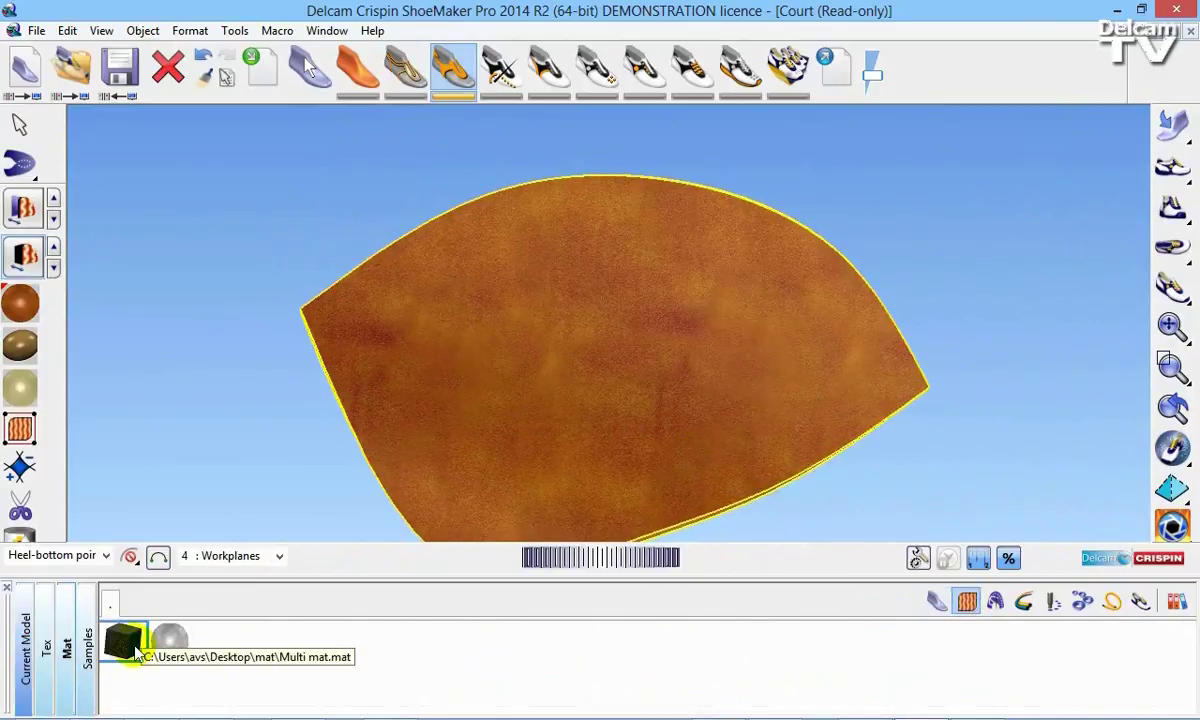
left_click(24, 305)
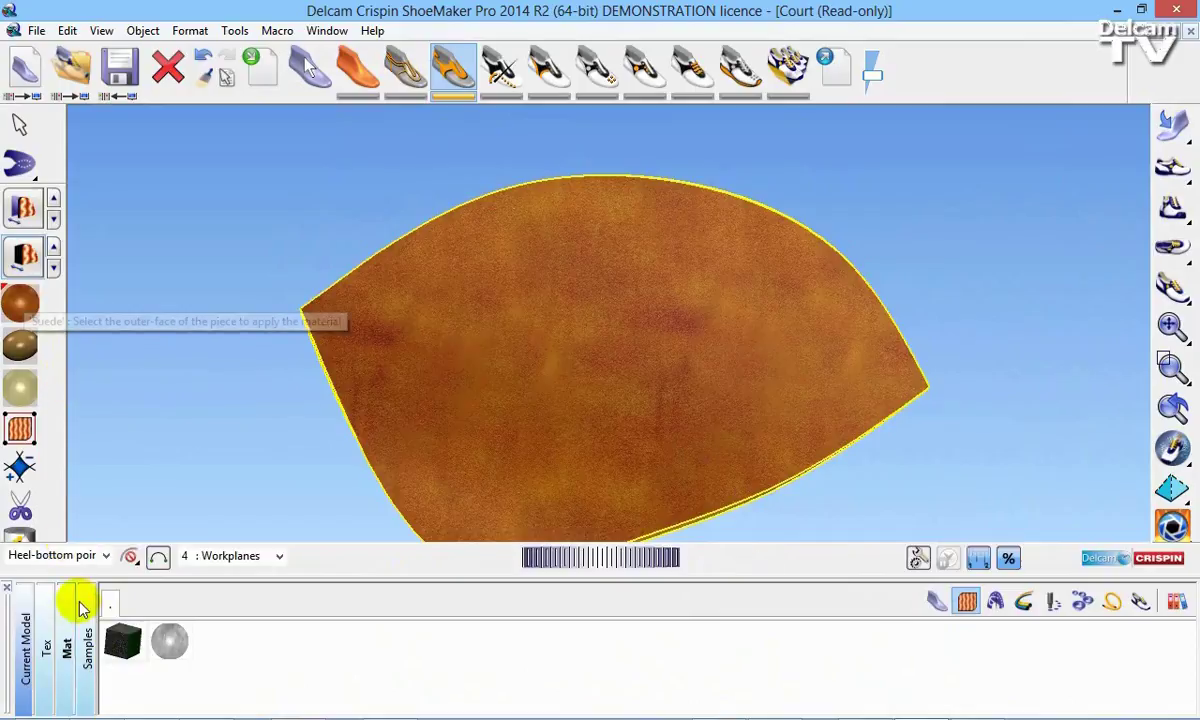
left_click(125, 642)
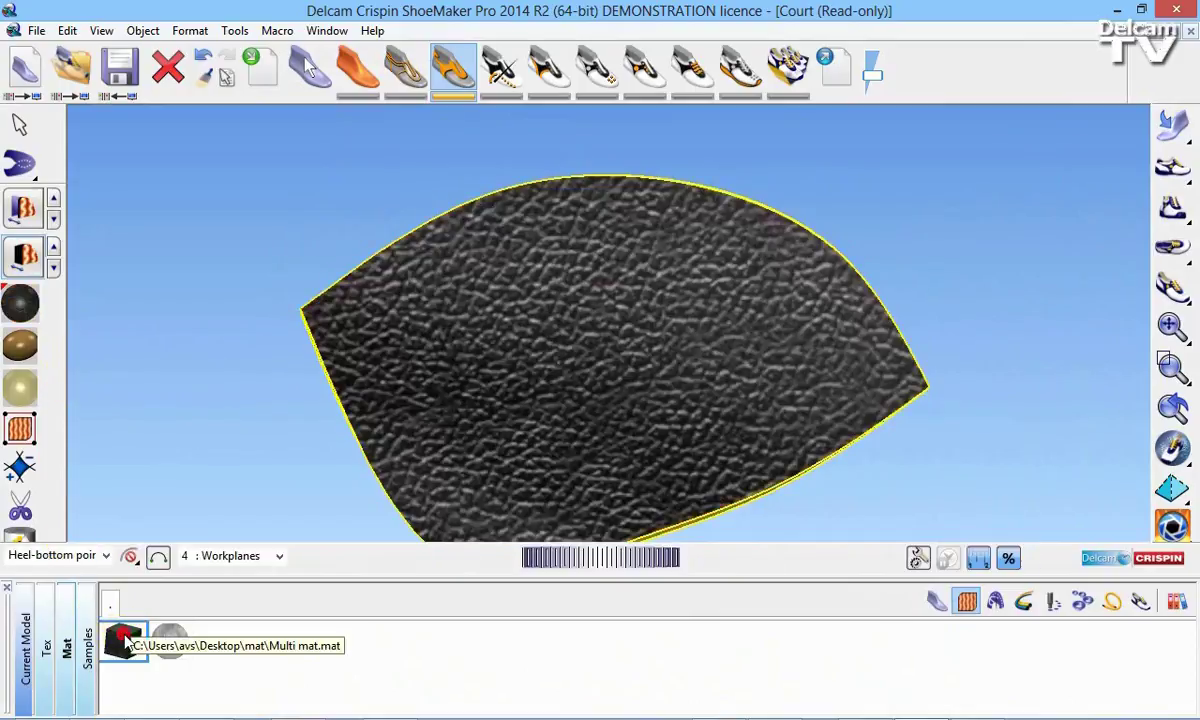
Undo the Multi mat change to compare with the brown leather, then reapply Multi mat
mouse_move(188, 396)
middle_mouse_down()
mouse_move(490, 396)
mouse_move(945, 322)
mouse_move(530, 351)
mouse_move(284, 404)
mouse_move(201, 375)
middle_mouse_up()
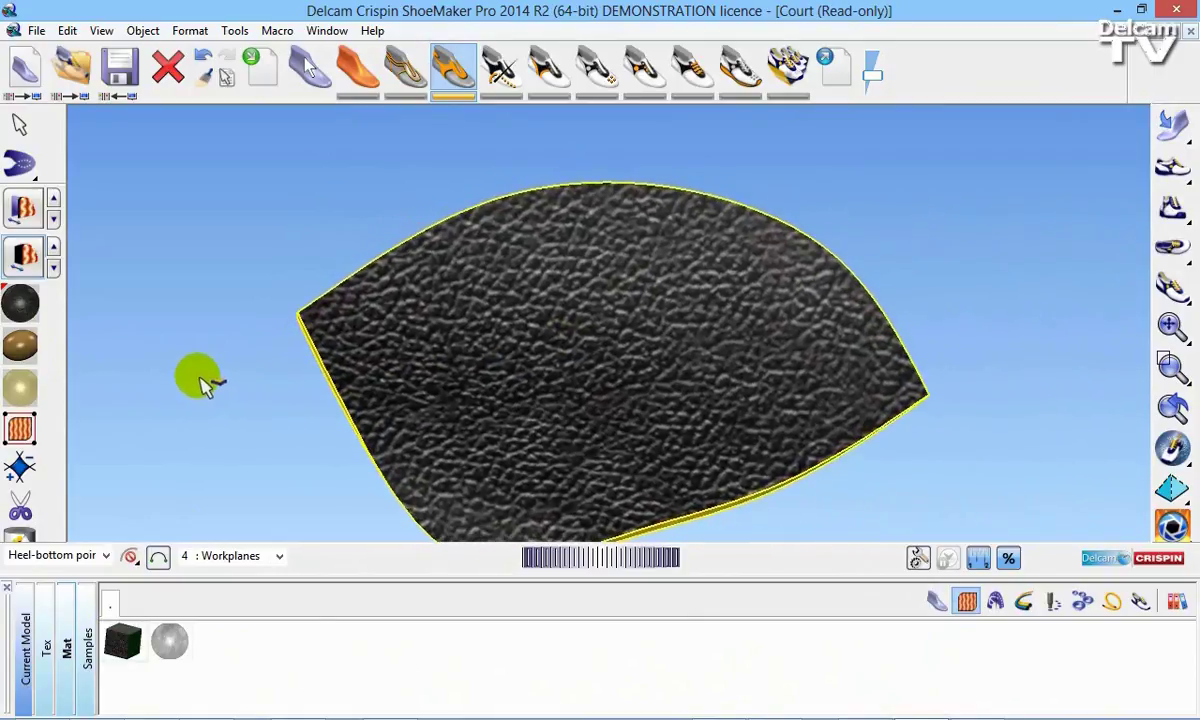
left_click(203, 57)
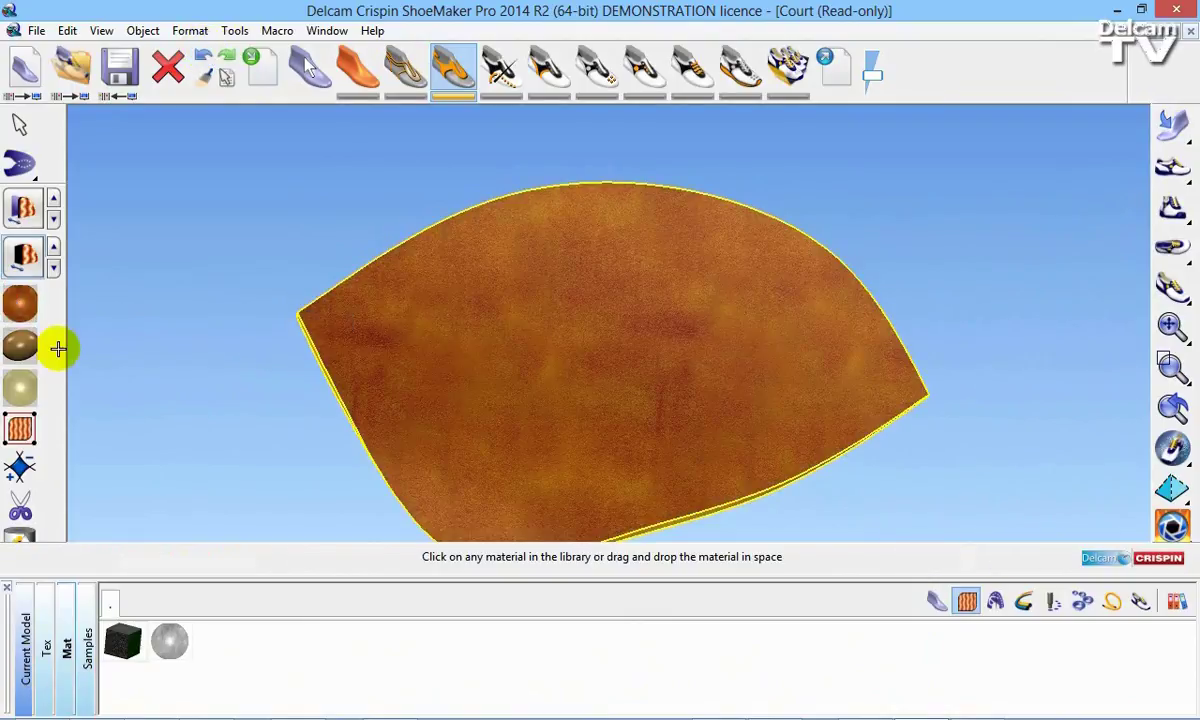
left_click(125, 642)
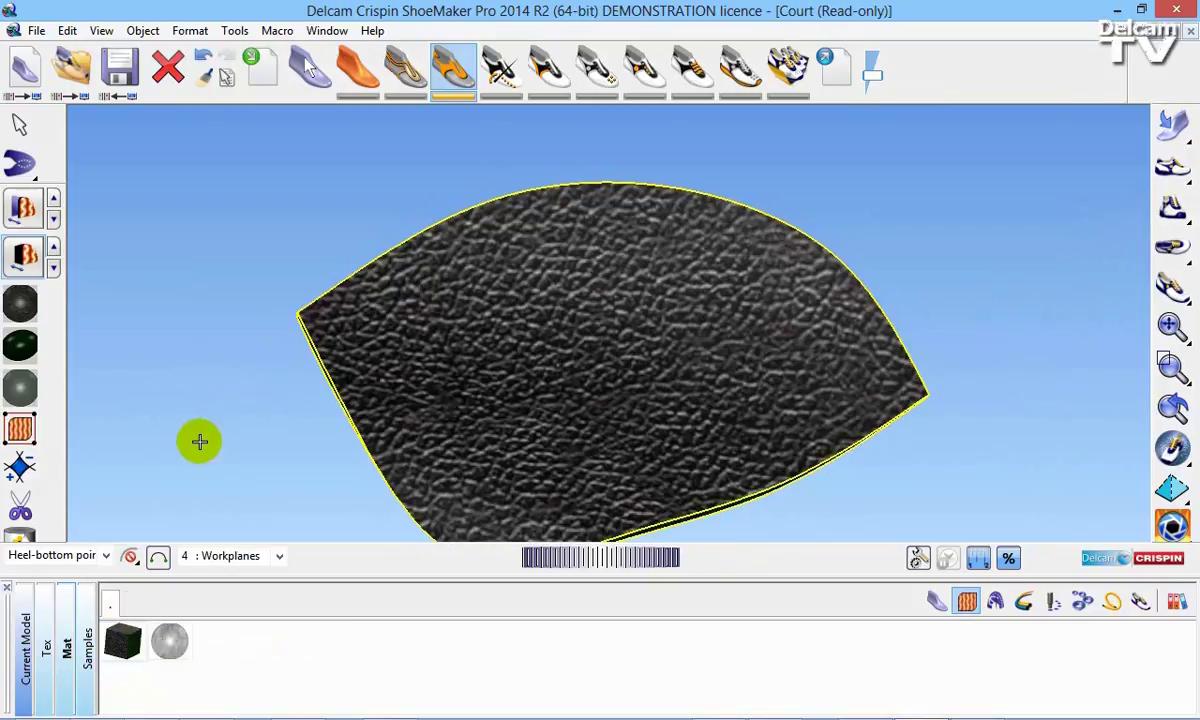